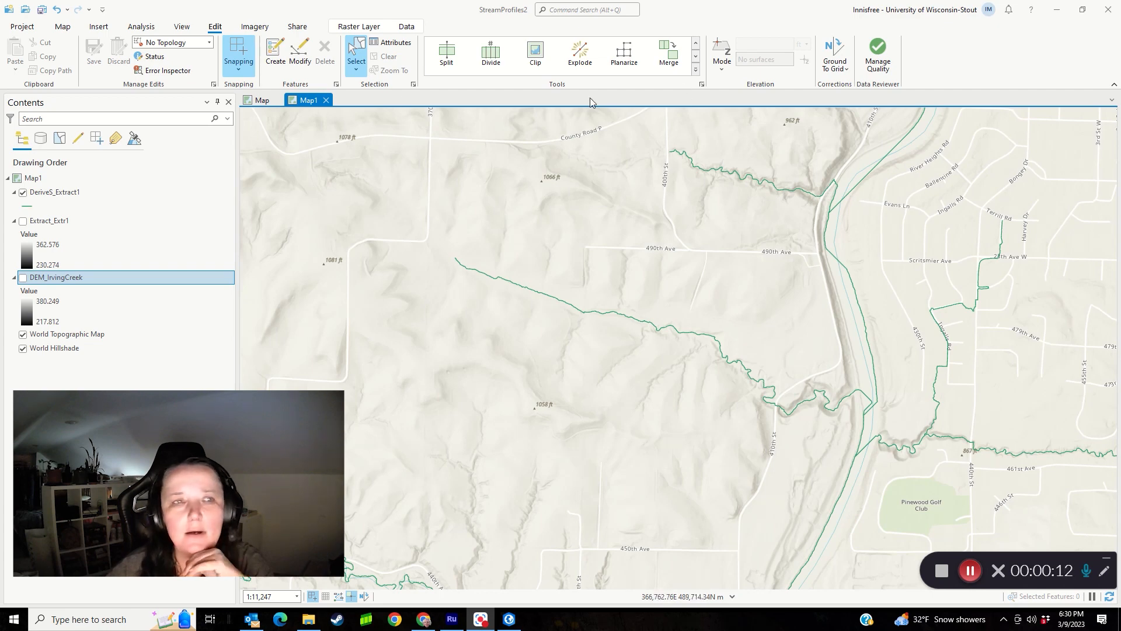
left_click(140, 27)
left_click(133, 54)
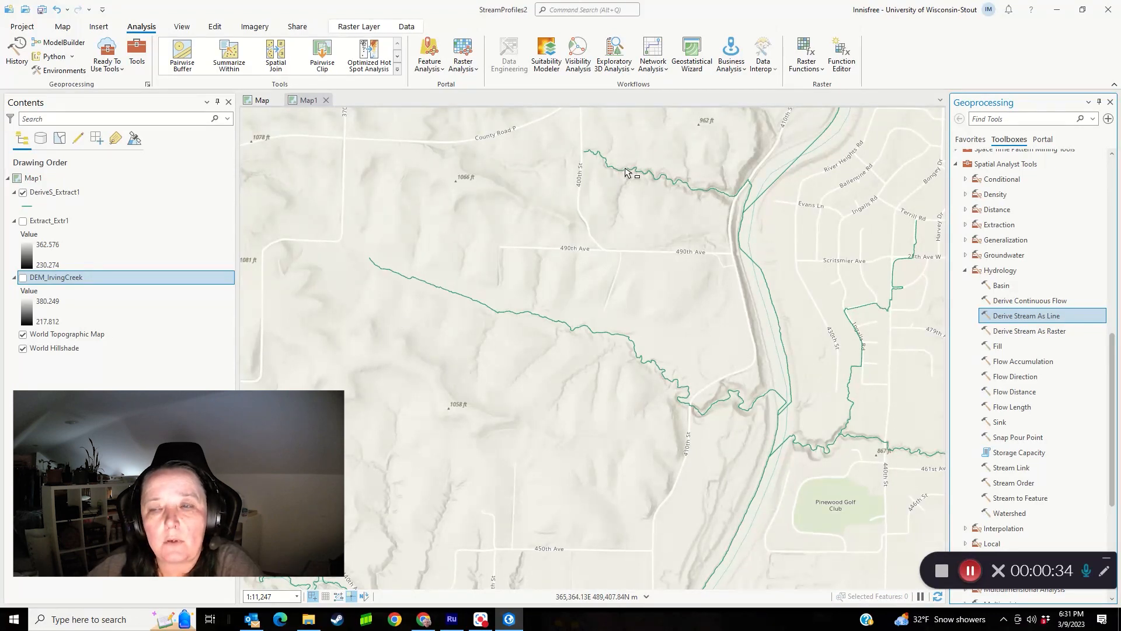
left_click(1111, 103)
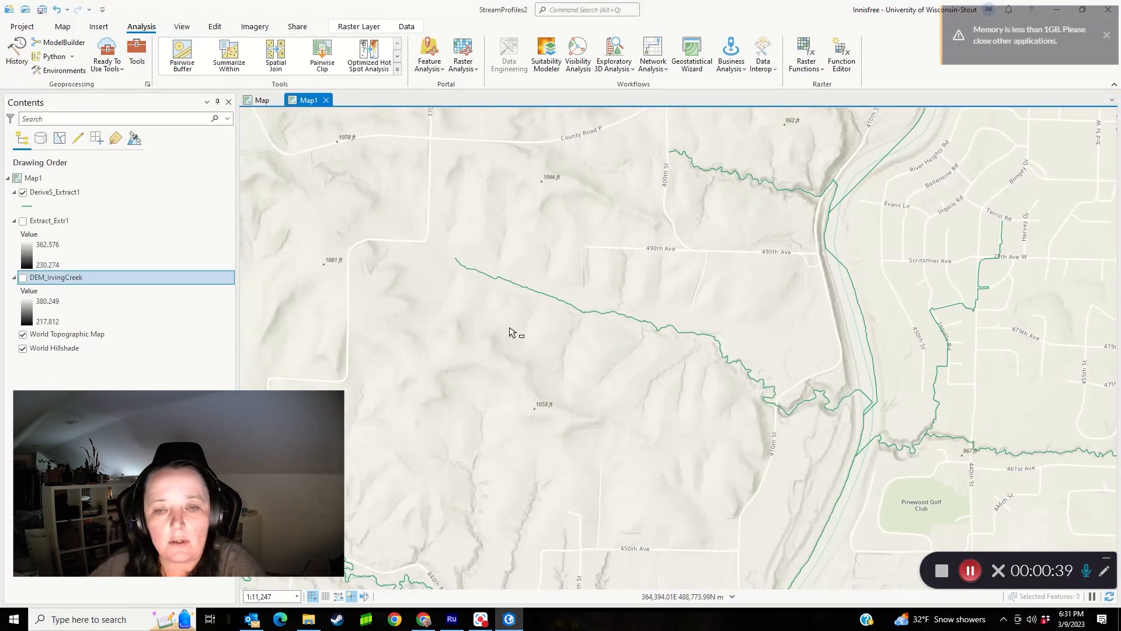
Step: Select the northern tributary stream line running from 400th St to the main river
left_click(1107, 36)
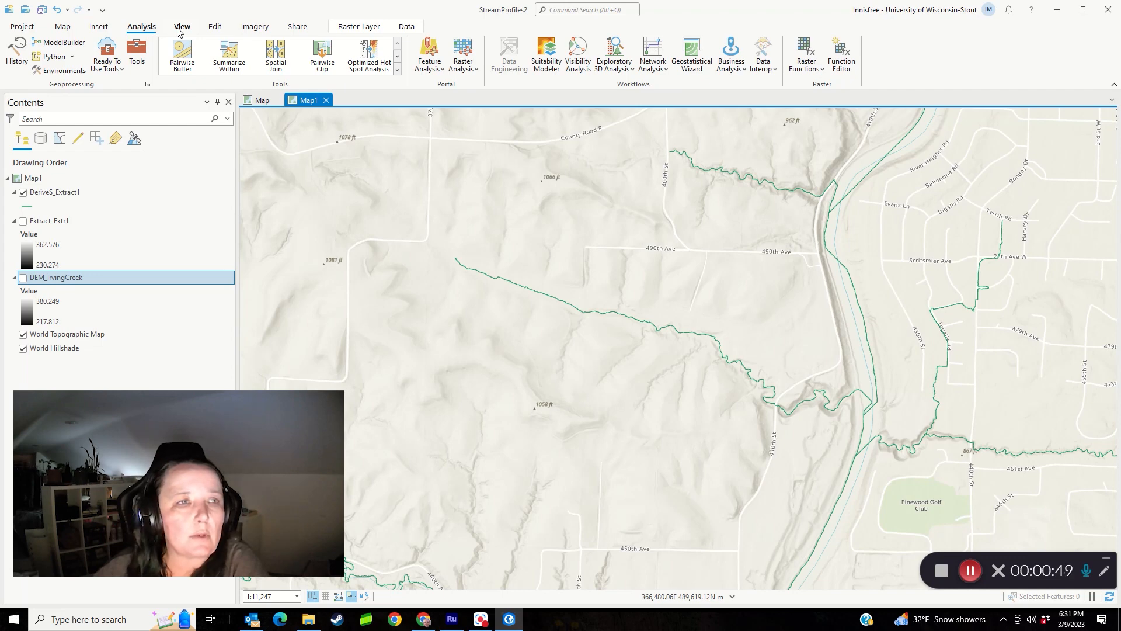
left_click(63, 26)
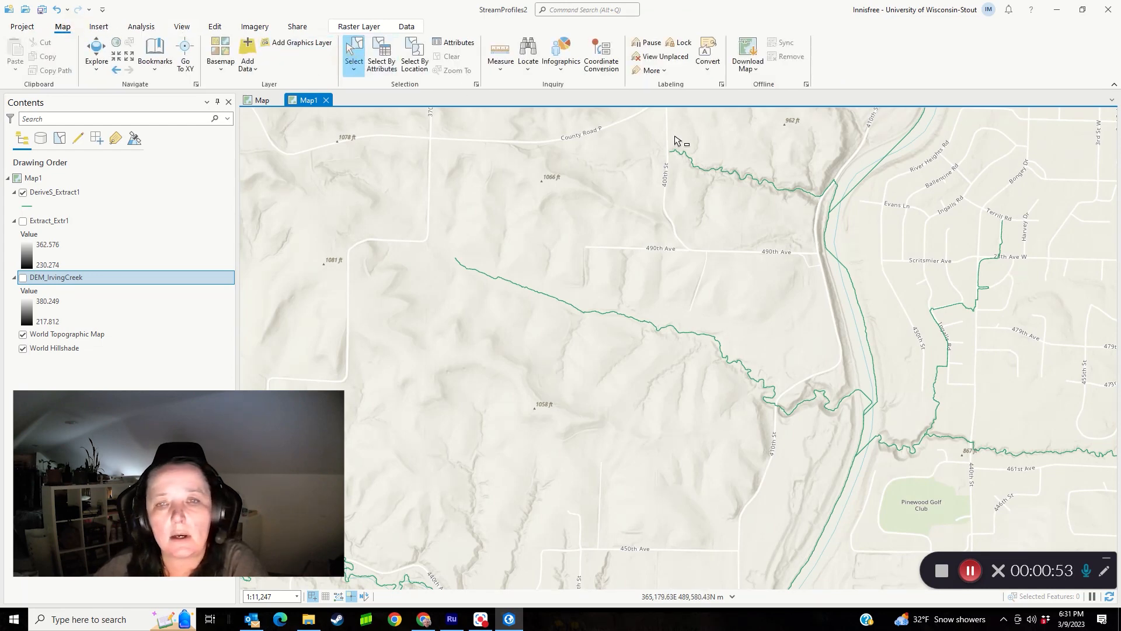
left_click_drag(675, 141, 751, 226)
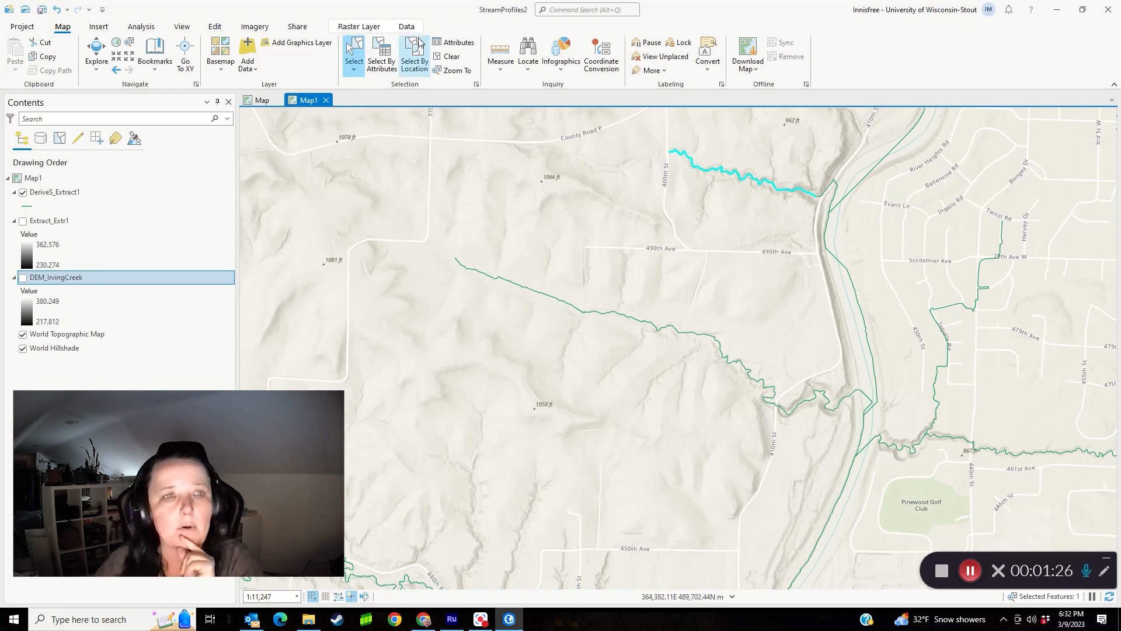
Step: Display the Extract_Extr1 raster, search the geoprocessing tools for "interpolat" and open the 3D Analyst Interpolate Shape tool
left_click(152, 28)
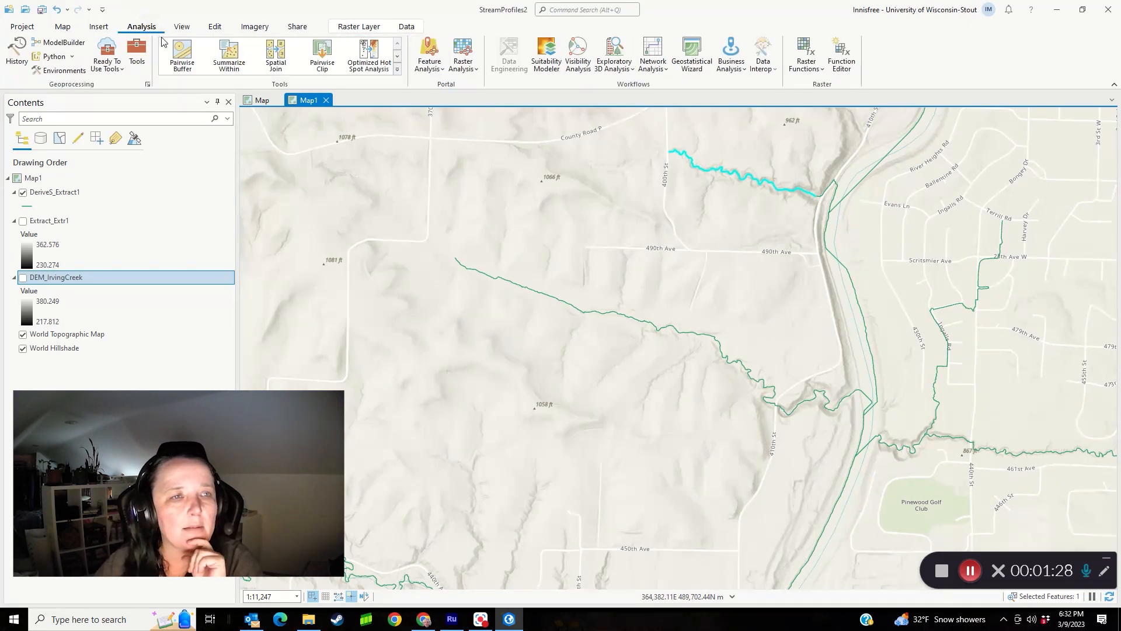
left_click(137, 53)
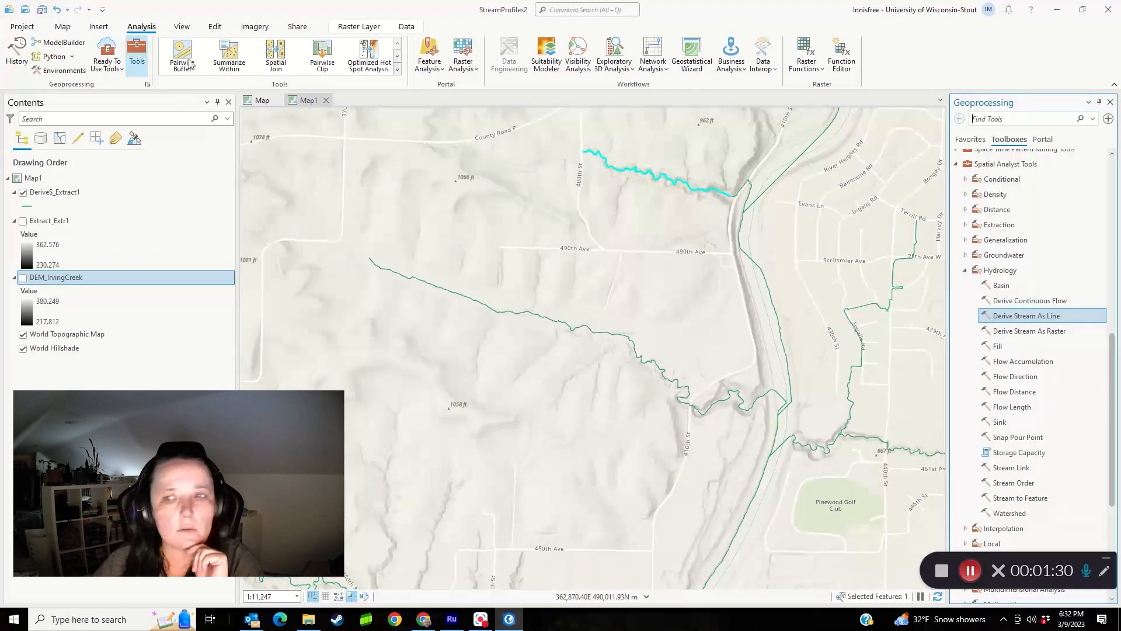
left_click(1005, 119)
type("inte")
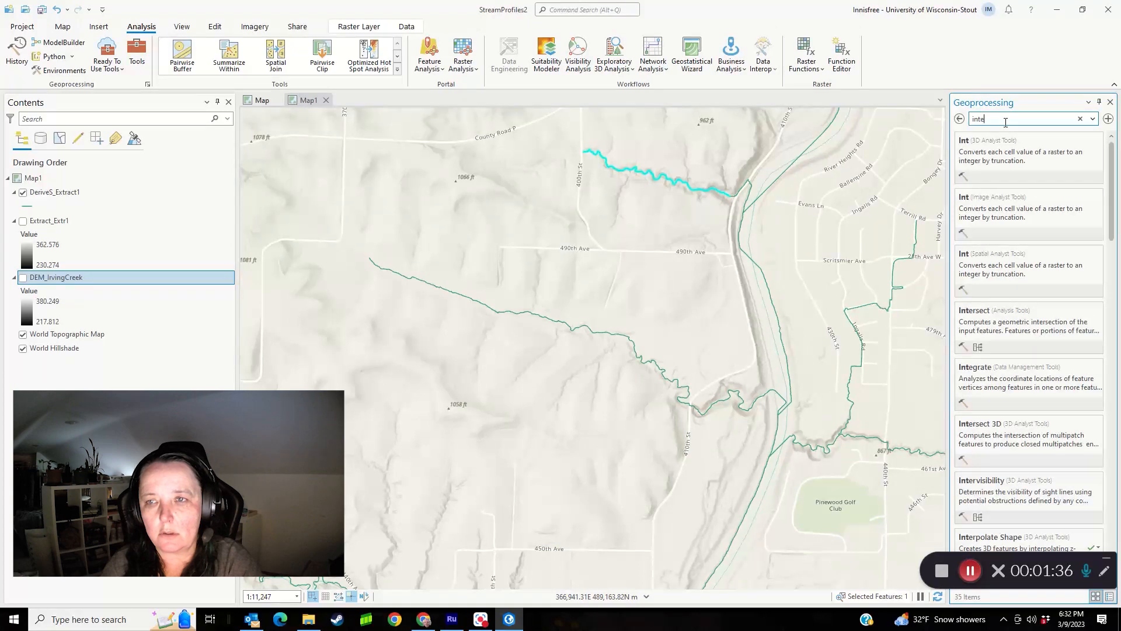
type("rpolat")
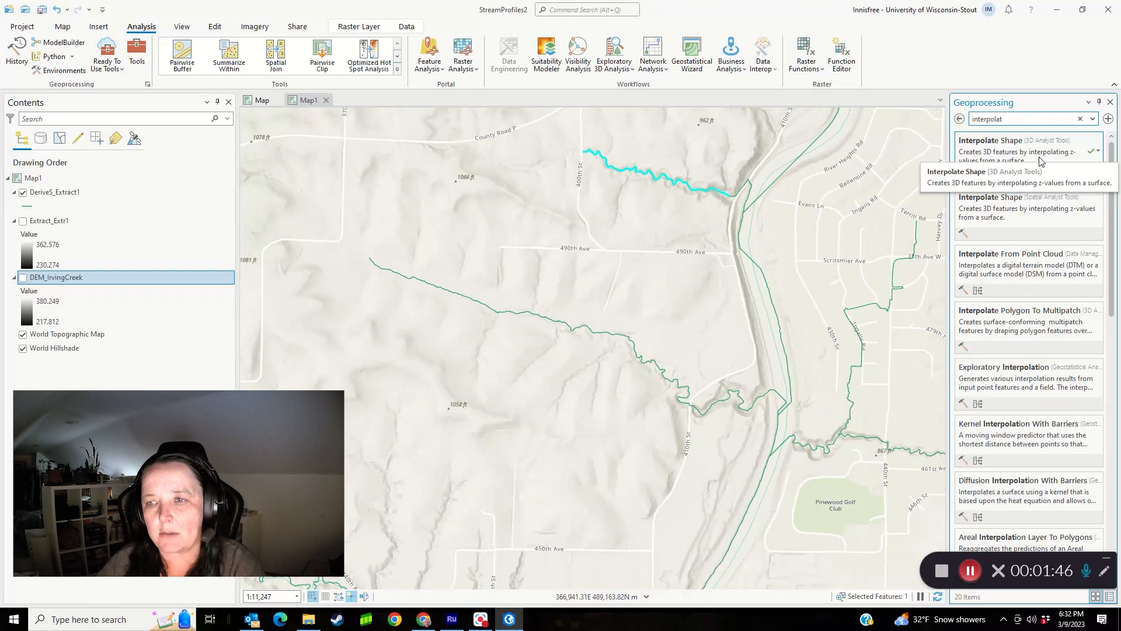
left_click(23, 222)
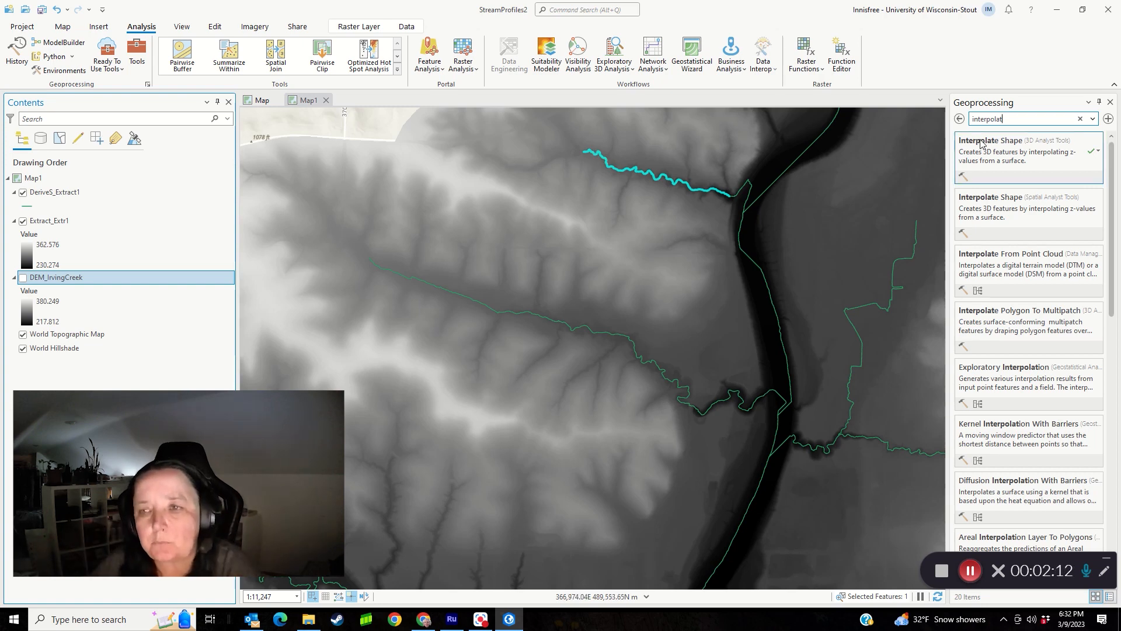
left_click(997, 146)
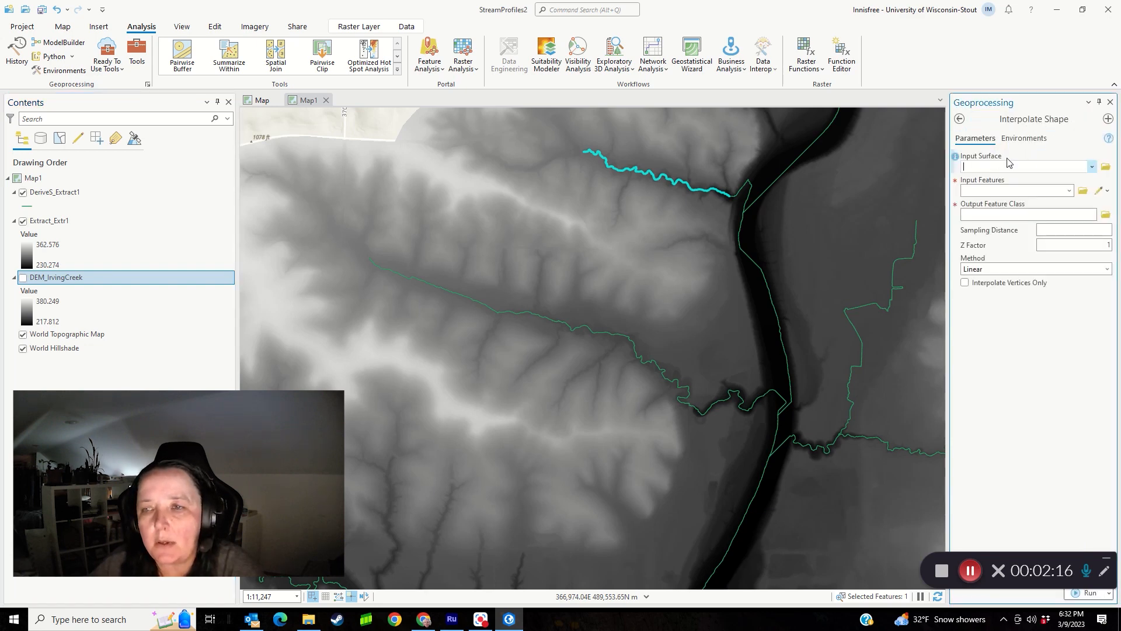
Step: Set the Interpolate Shape input surface to Extract_Extr1 and the input features to DeriveS_Extract1
left_click(1092, 167)
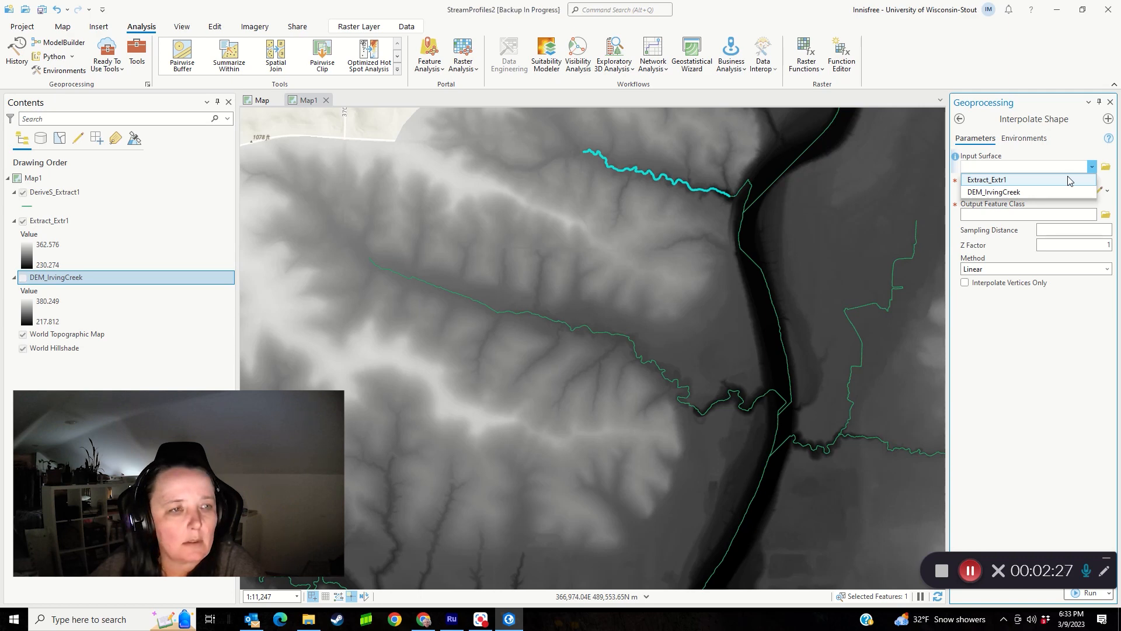
left_click(1012, 182)
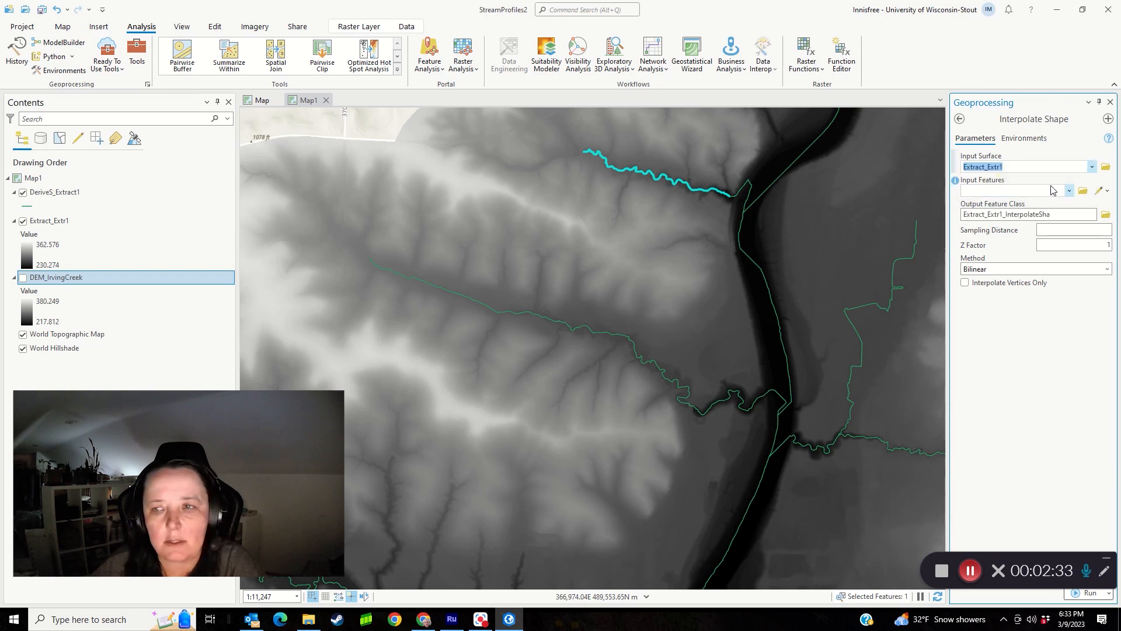
left_click(1071, 191)
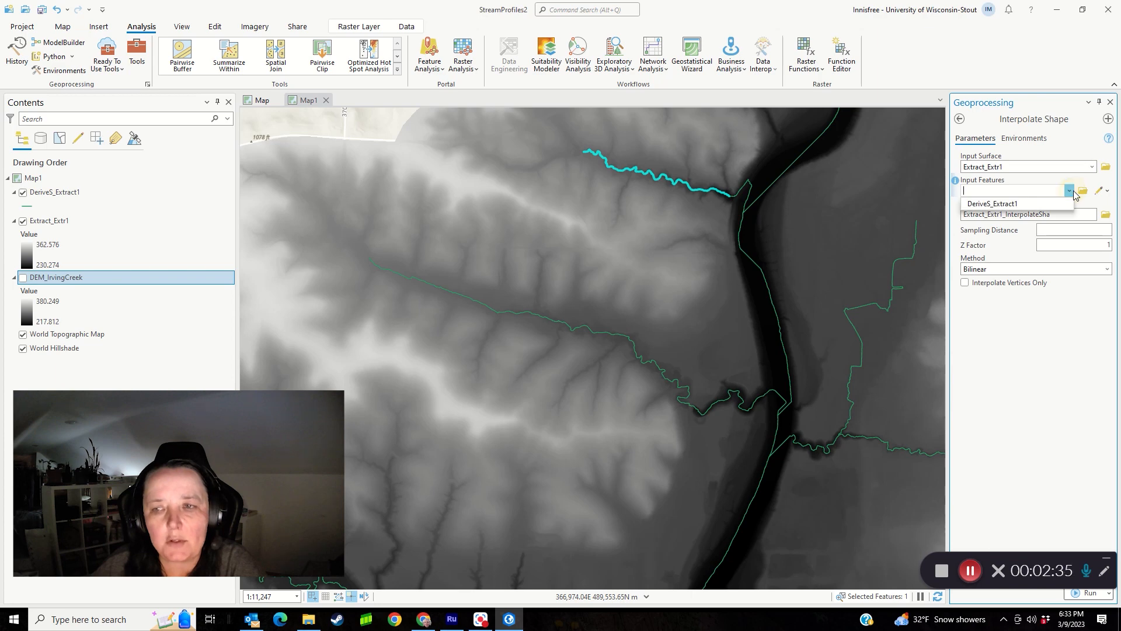
left_click(1018, 204)
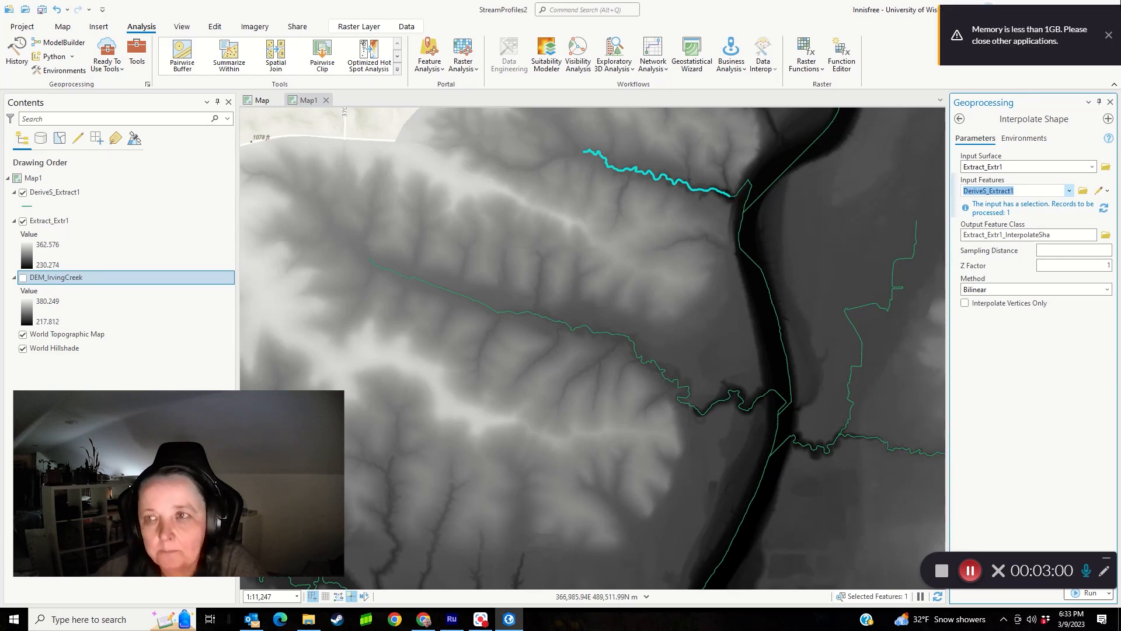
left_click(1114, 34)
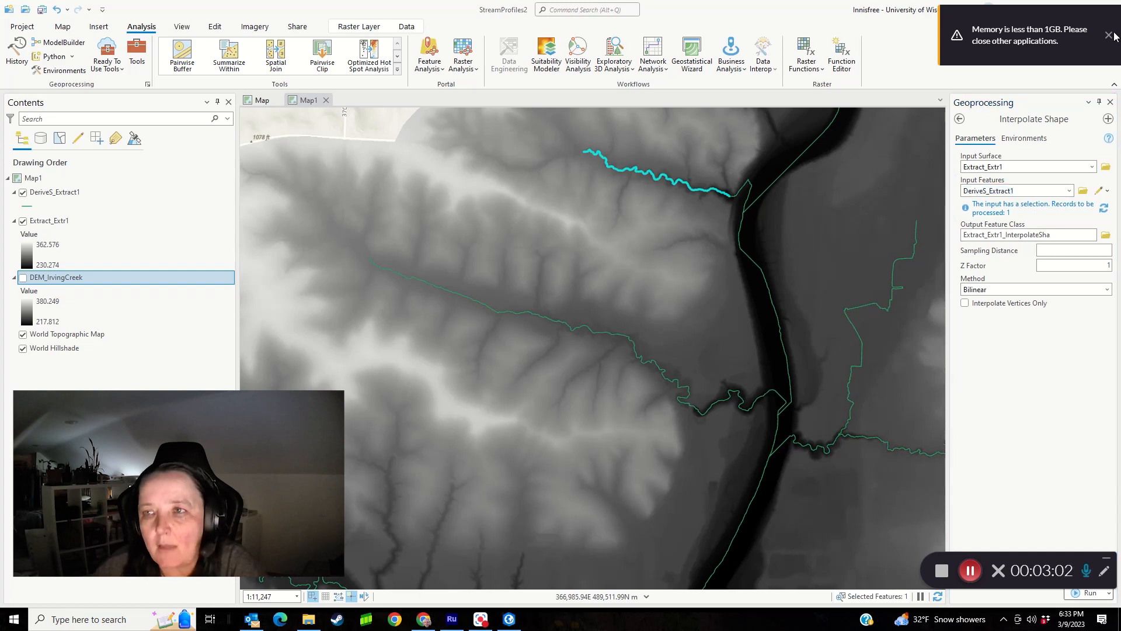
left_click(1111, 37)
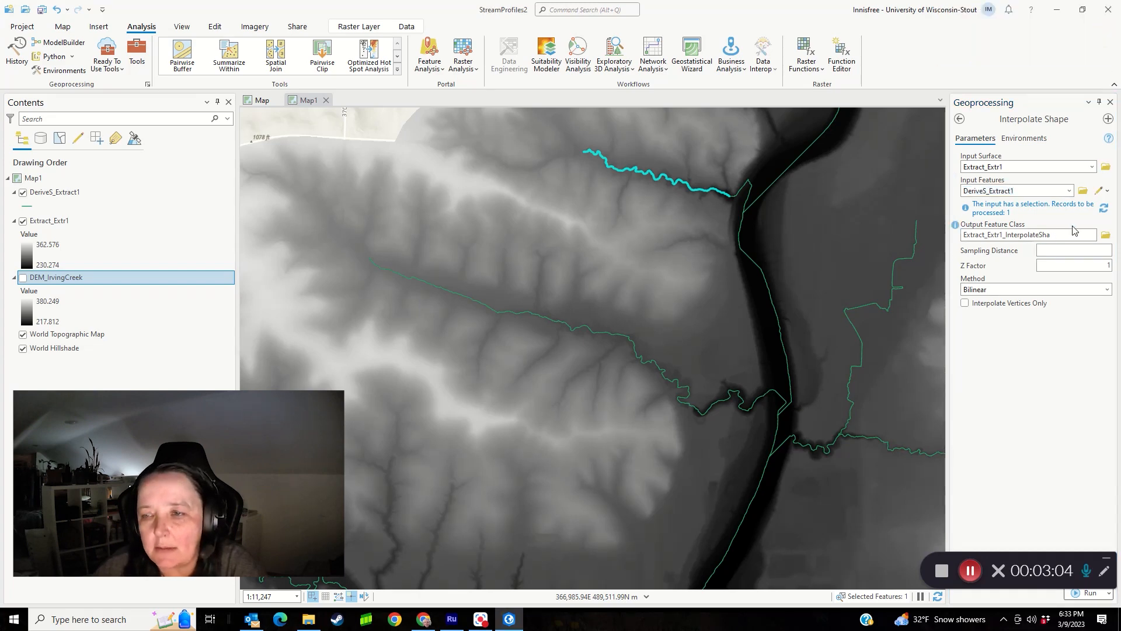
Step: Name the Interpolate Shape output feature class Stream1Elevation in the StreamProfiles2 geodatabase
left_click(1092, 236)
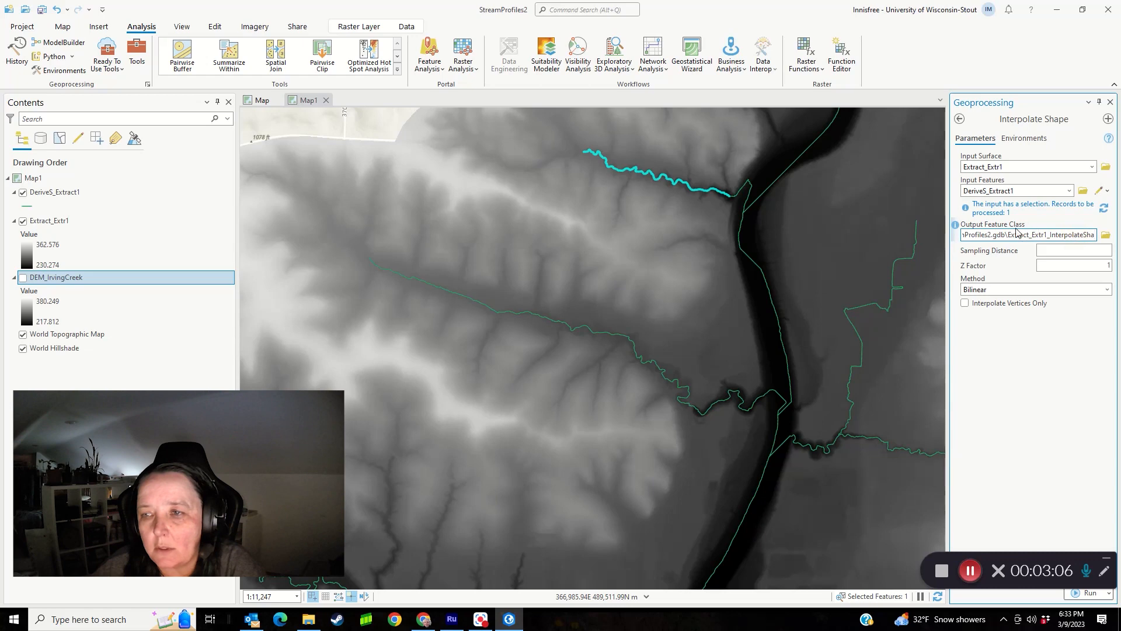
left_click_drag(1010, 236, 1119, 252)
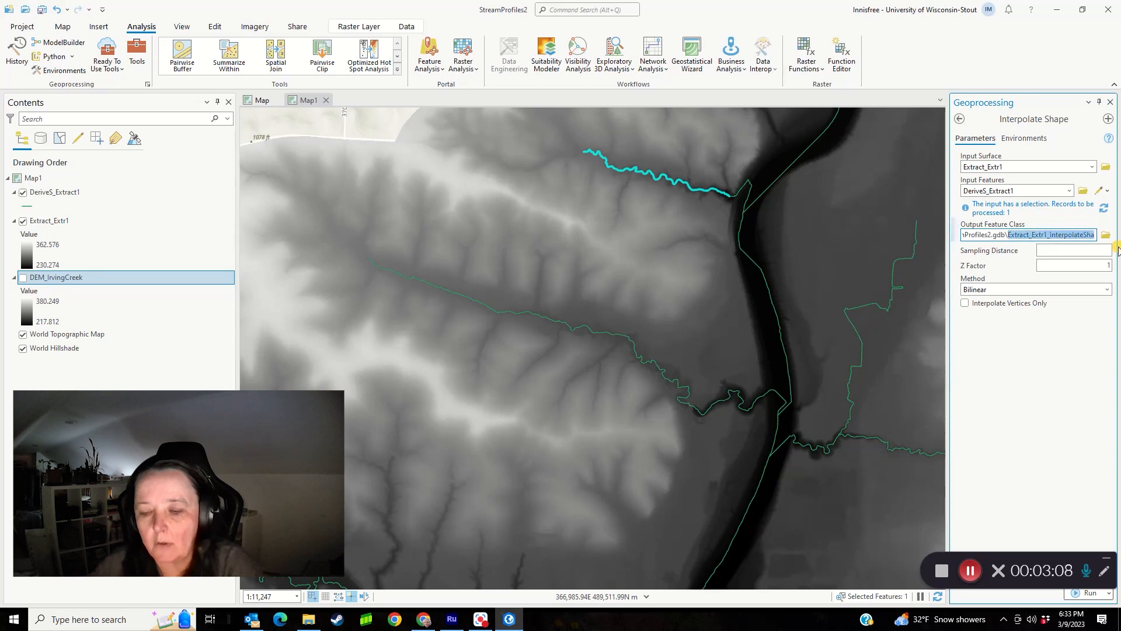
key("BackSpace")
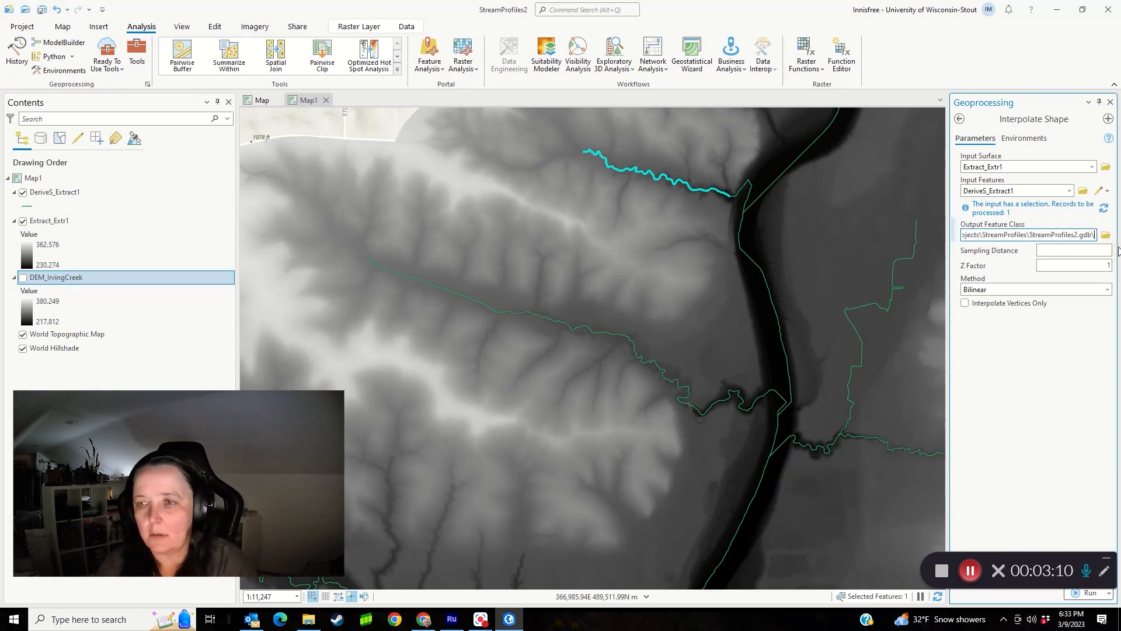
type("Stream")
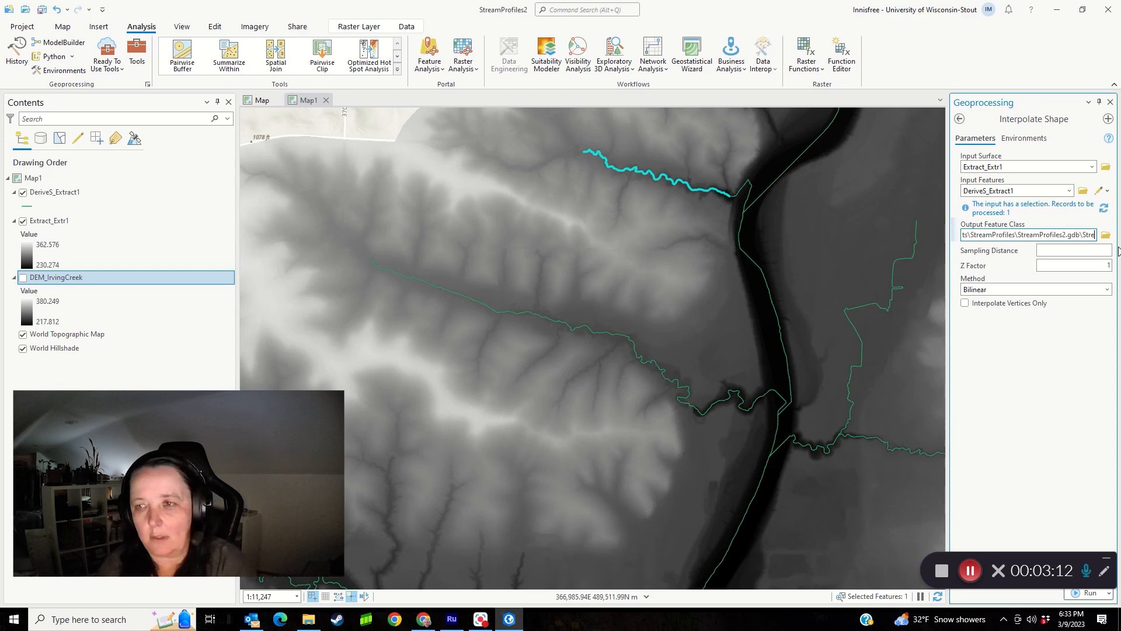
type("1")
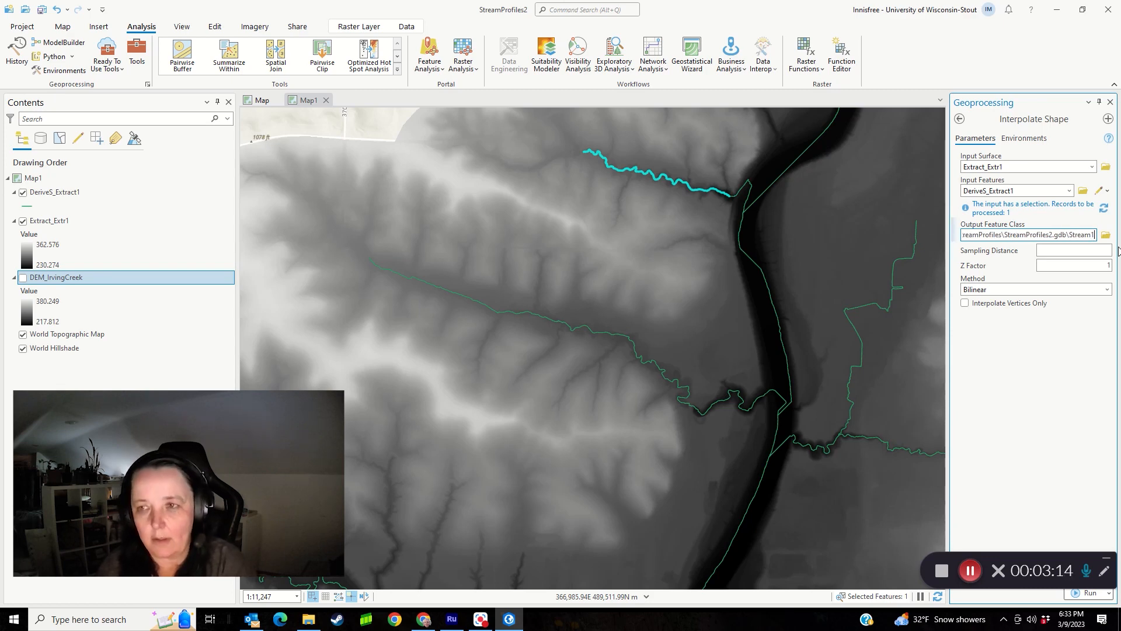
type("Eve")
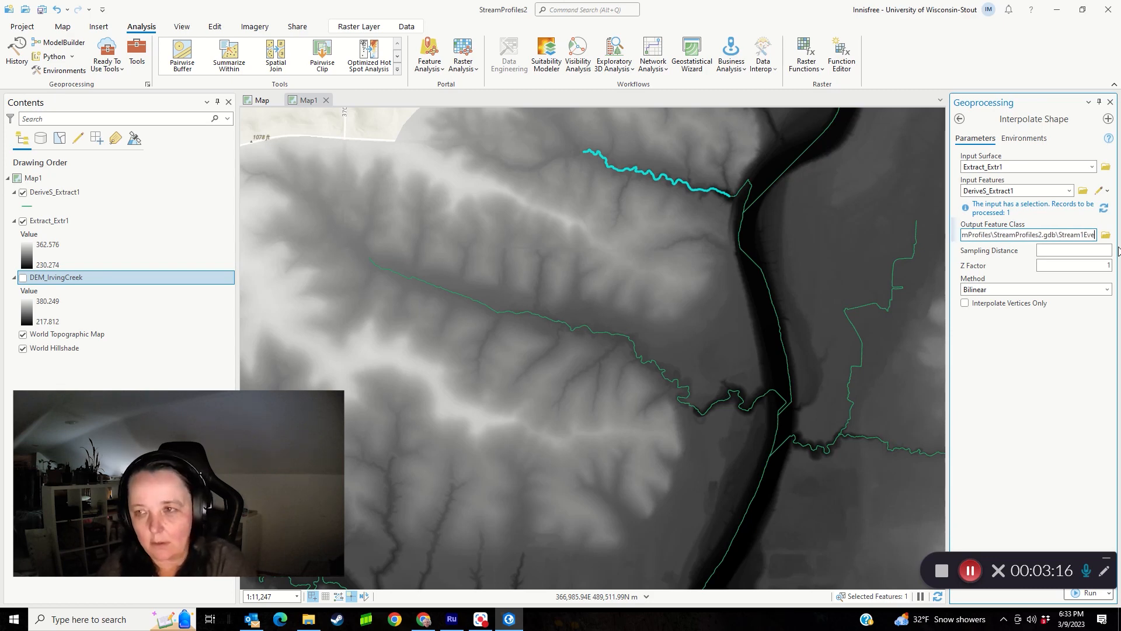
key("BackSpace")
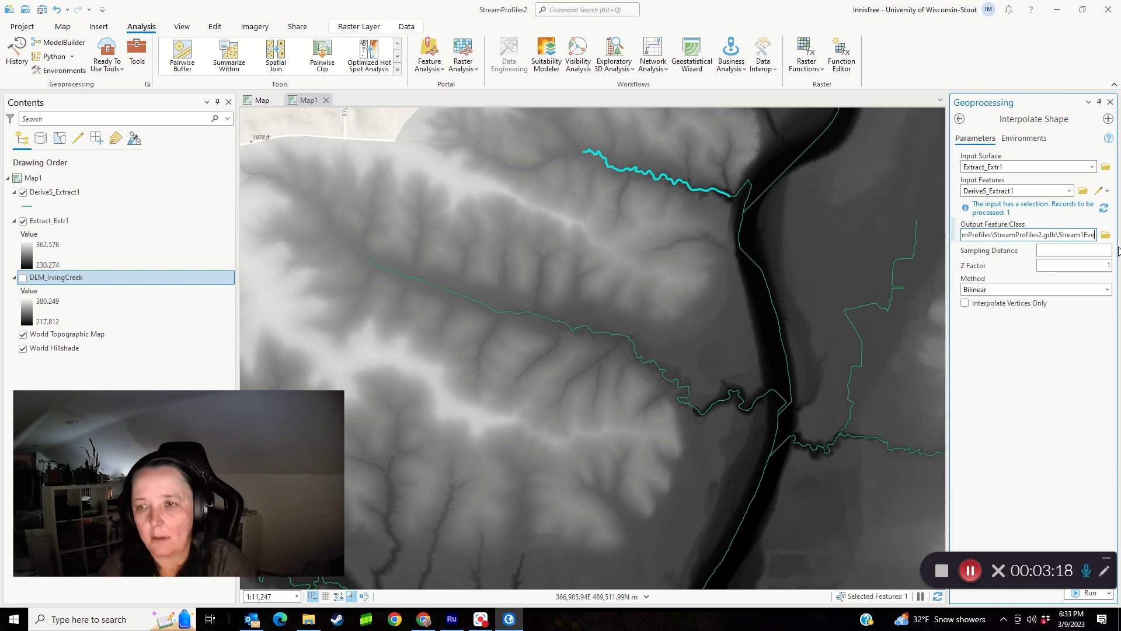
type("e")
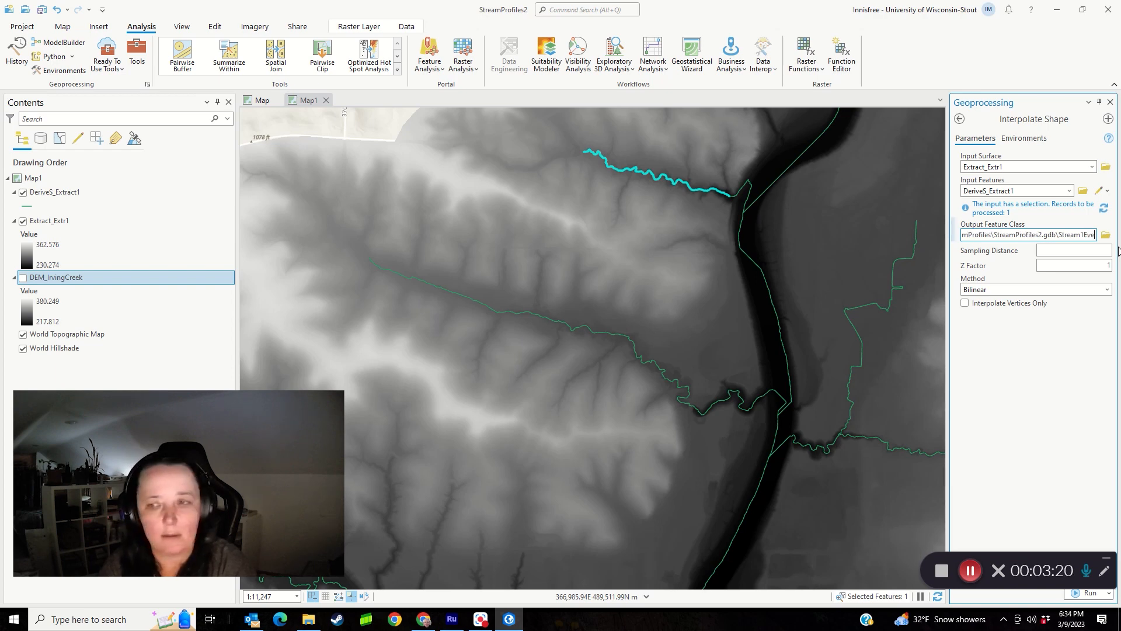
key("BackSpace")
key("BackSpace")
type("l")
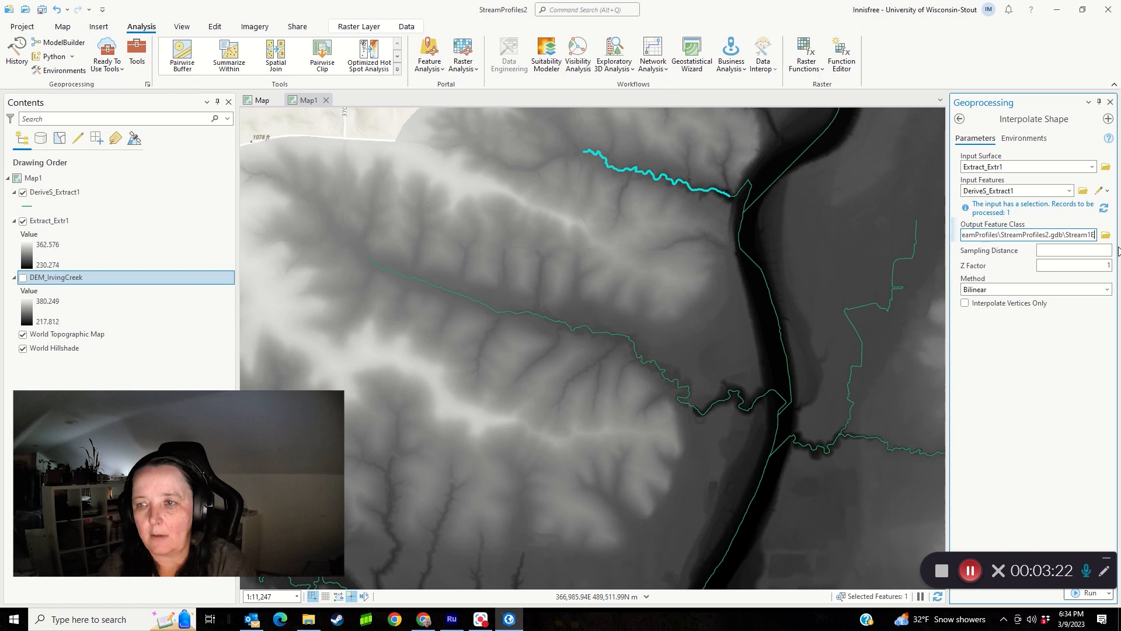
type("evation")
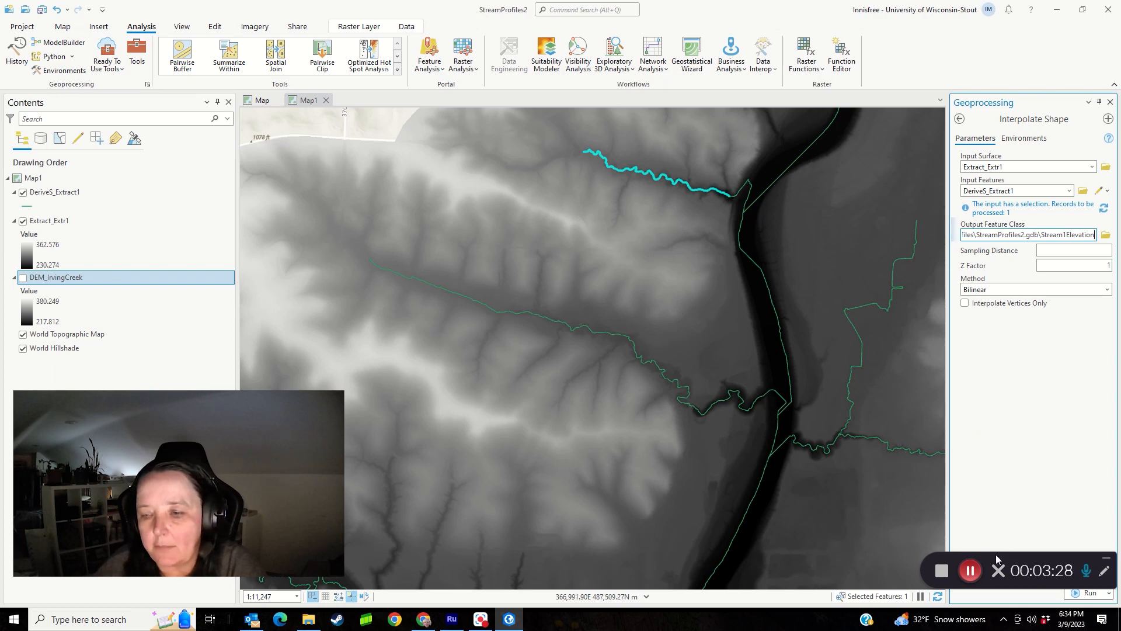
left_click_drag(996, 555, 990, 346)
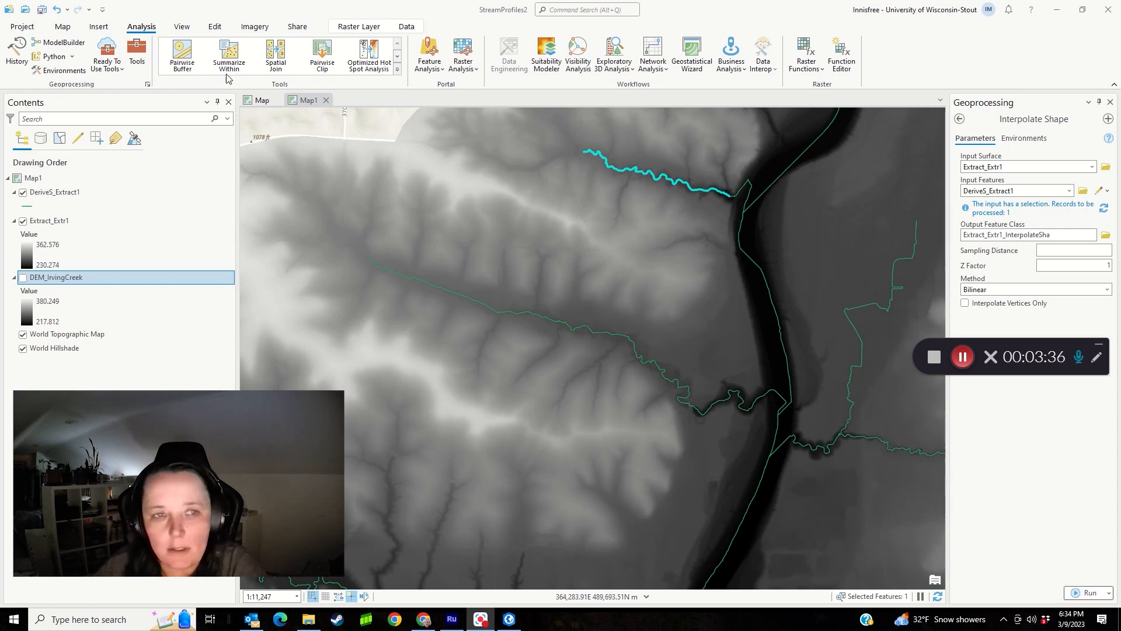
Step: Copy the Creek1 layer from Map into Map1 and hide the DeriveS_Extract1 layer
left_click(257, 101)
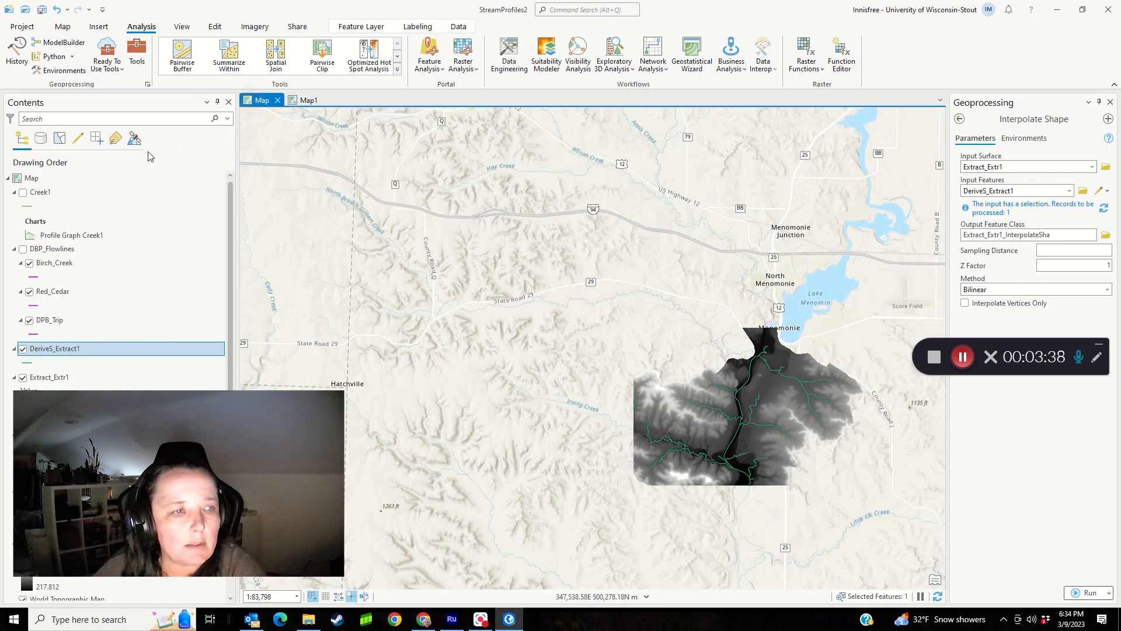
left_click(57, 192)
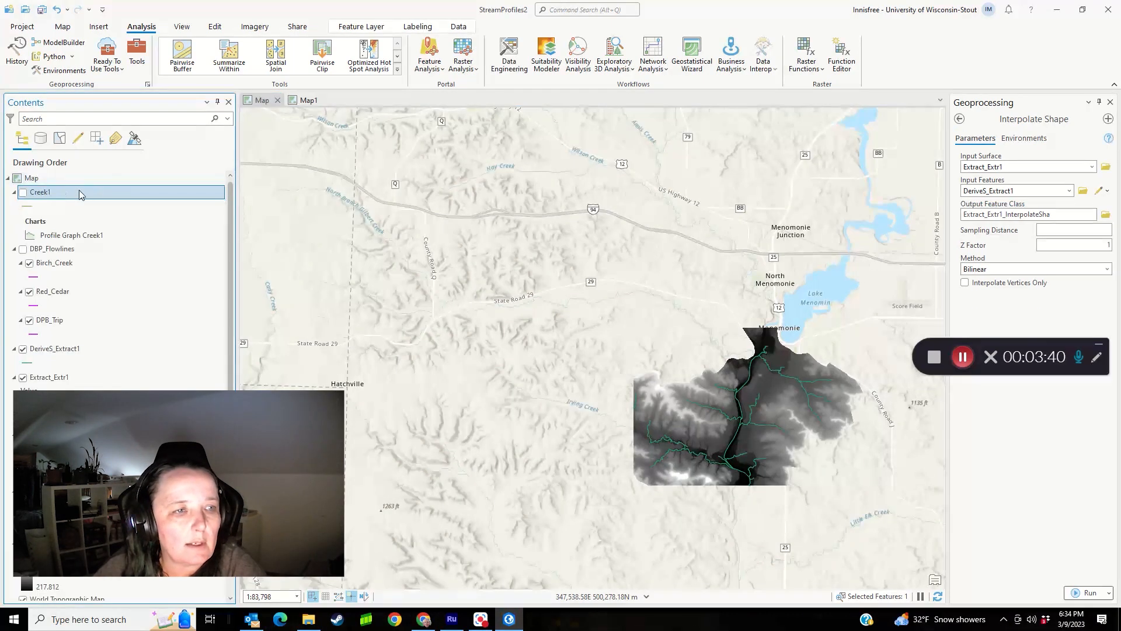
right_click(70, 194)
left_click(72, 167)
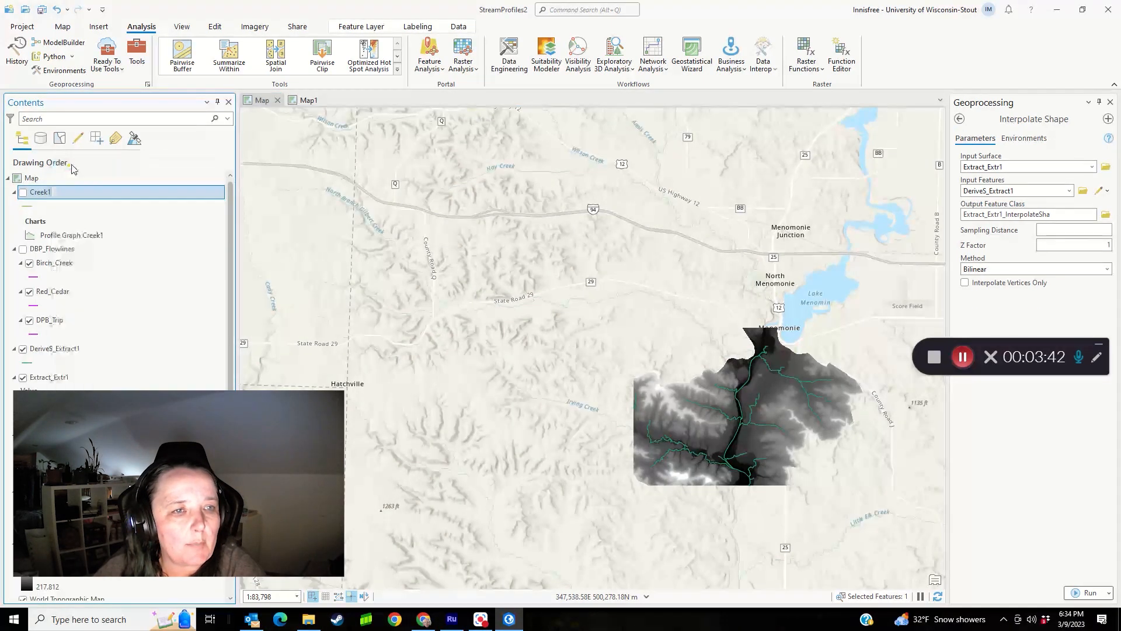
left_click(293, 104)
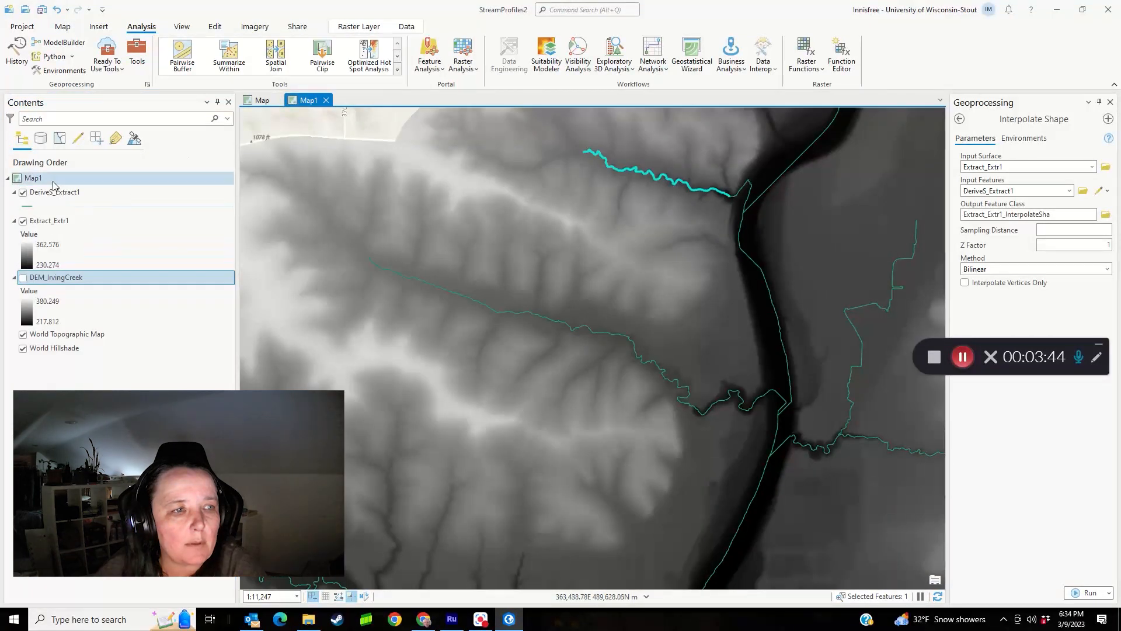
right_click(35, 178)
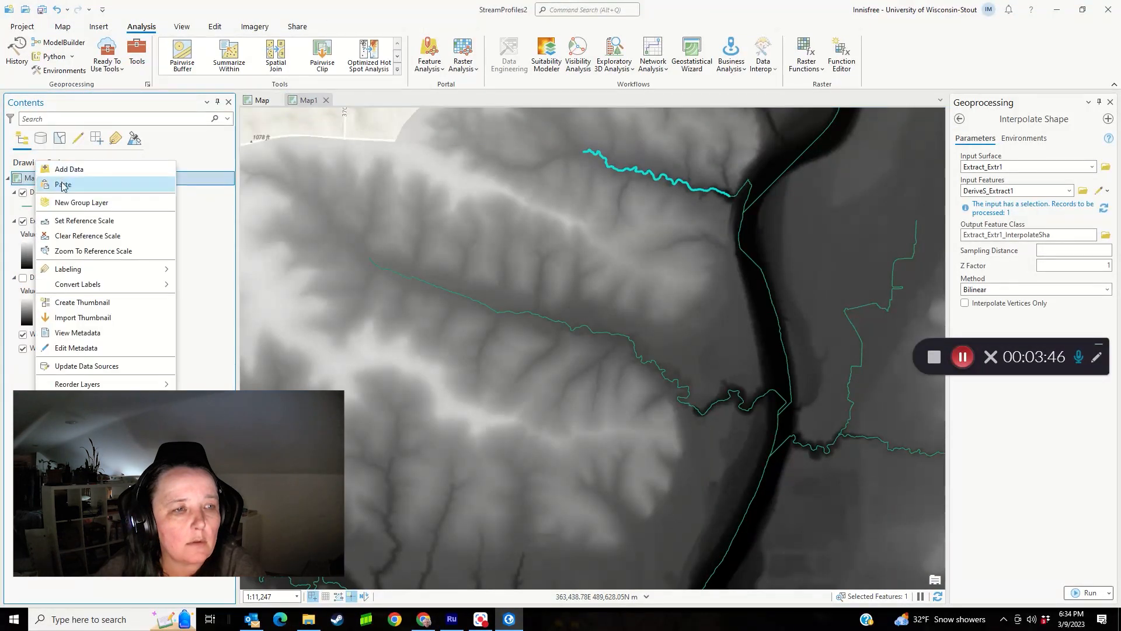
left_click(62, 185)
left_click(30, 249)
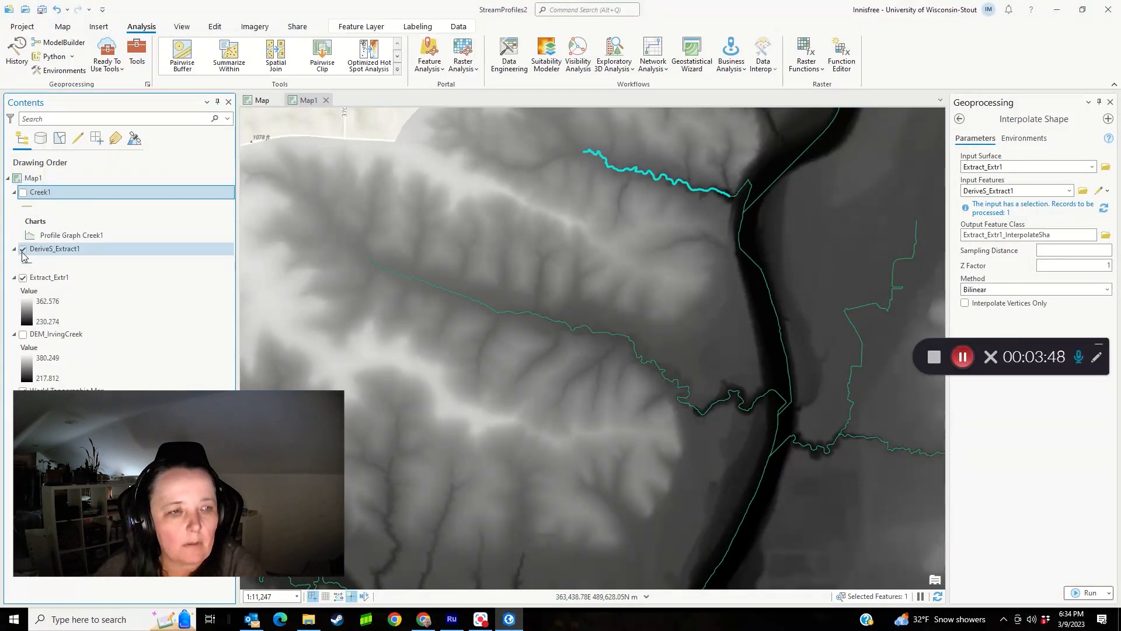
left_click(22, 250)
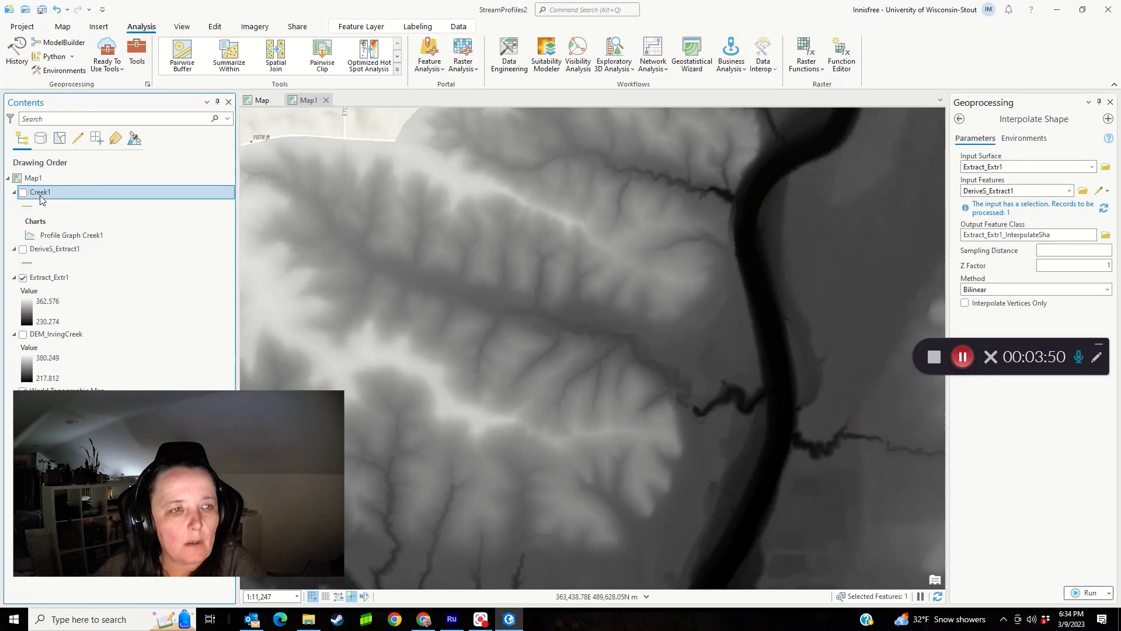
Step: Turn on the Creek1 layer in Map1, leave DeriveS_Extract1 hidden, and close the Interpolate Shape tool
left_click(23, 192)
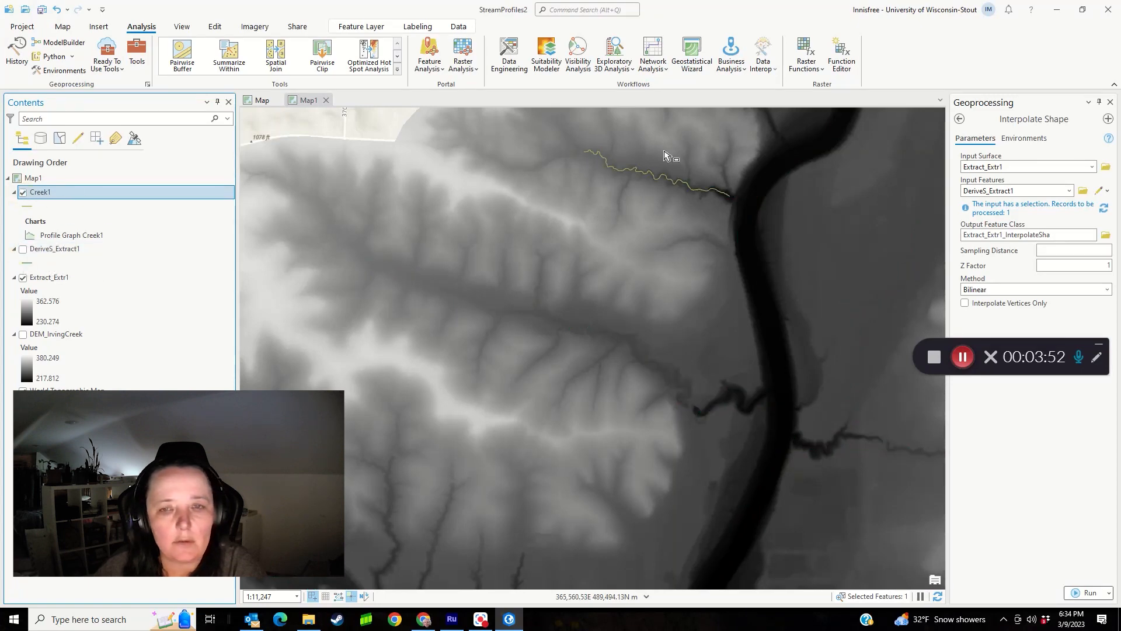
left_click(24, 250)
left_click(23, 250)
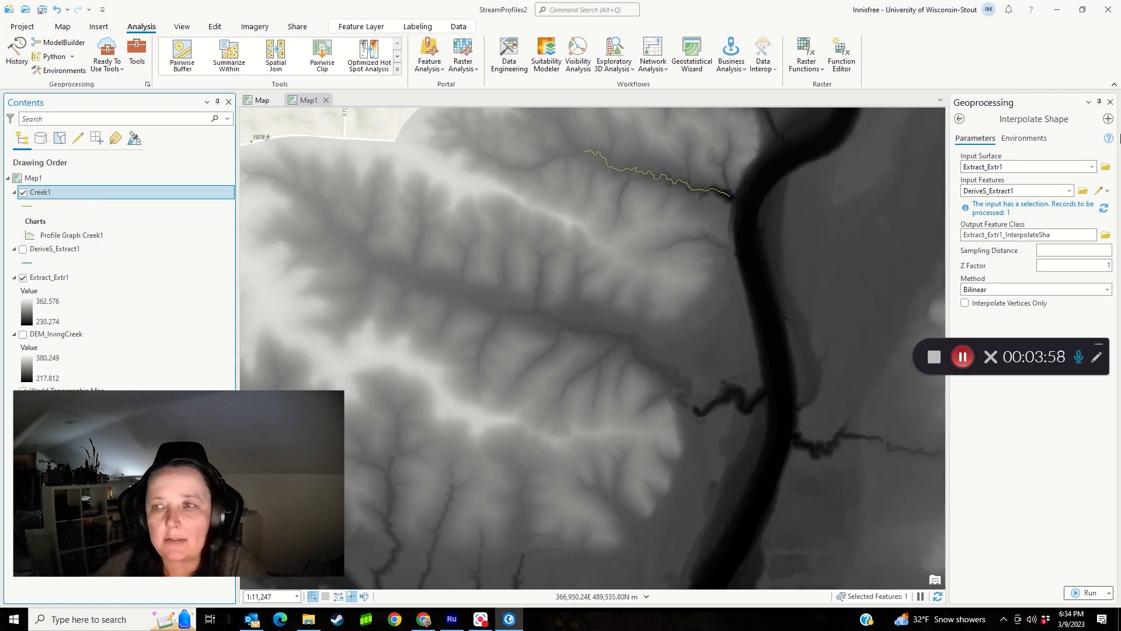
left_click(1110, 102)
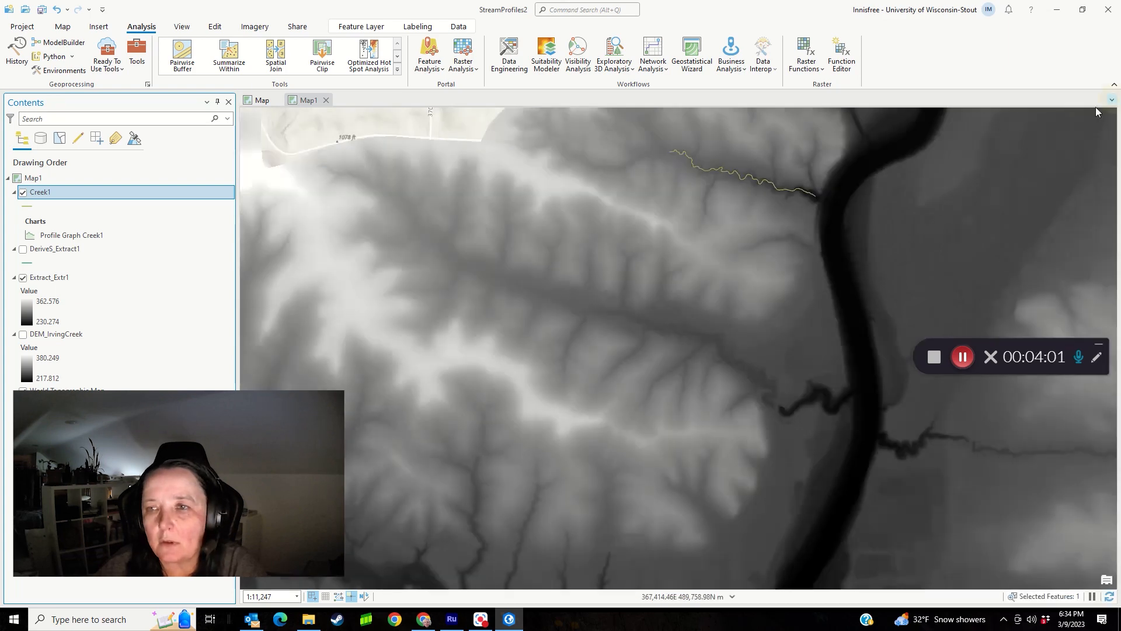
right_click(47, 251)
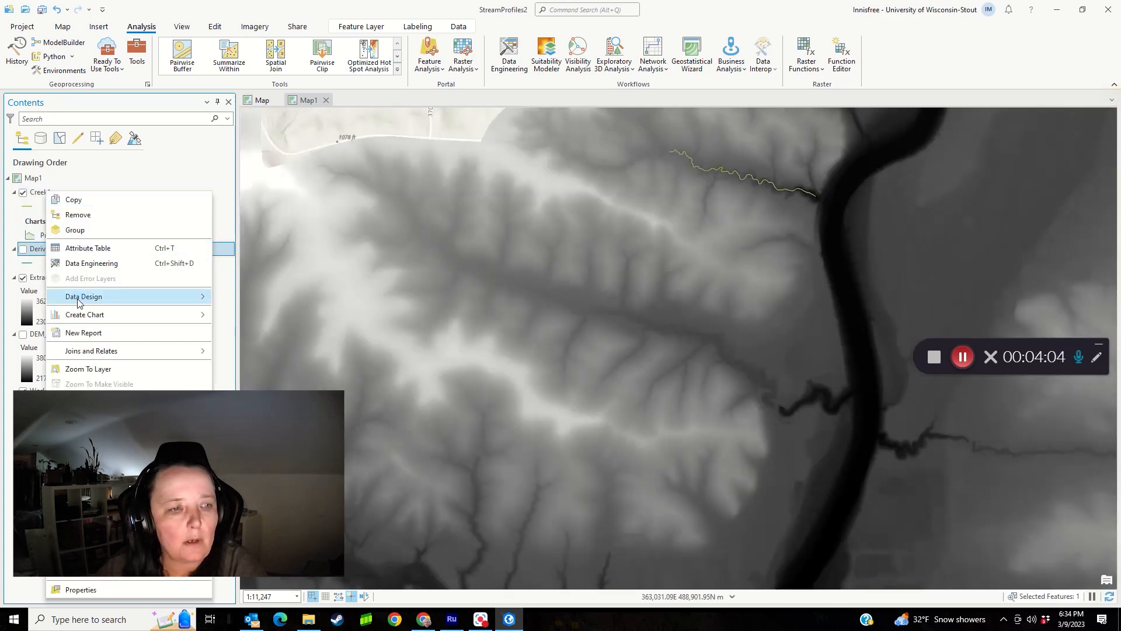
mouse_move(88, 321)
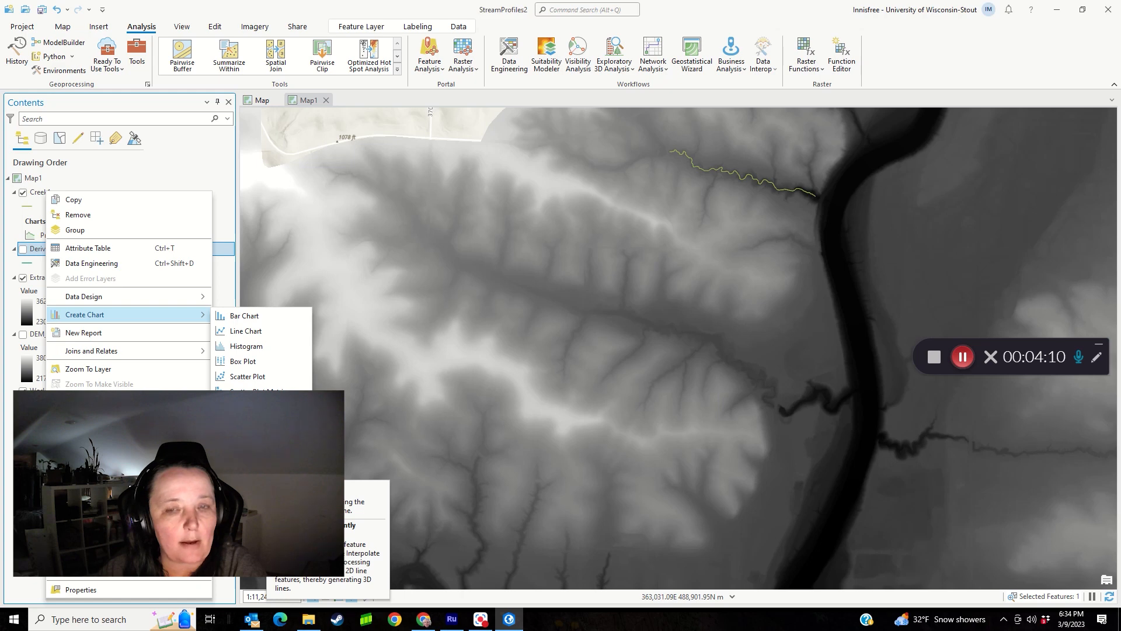
left_click(482, 90)
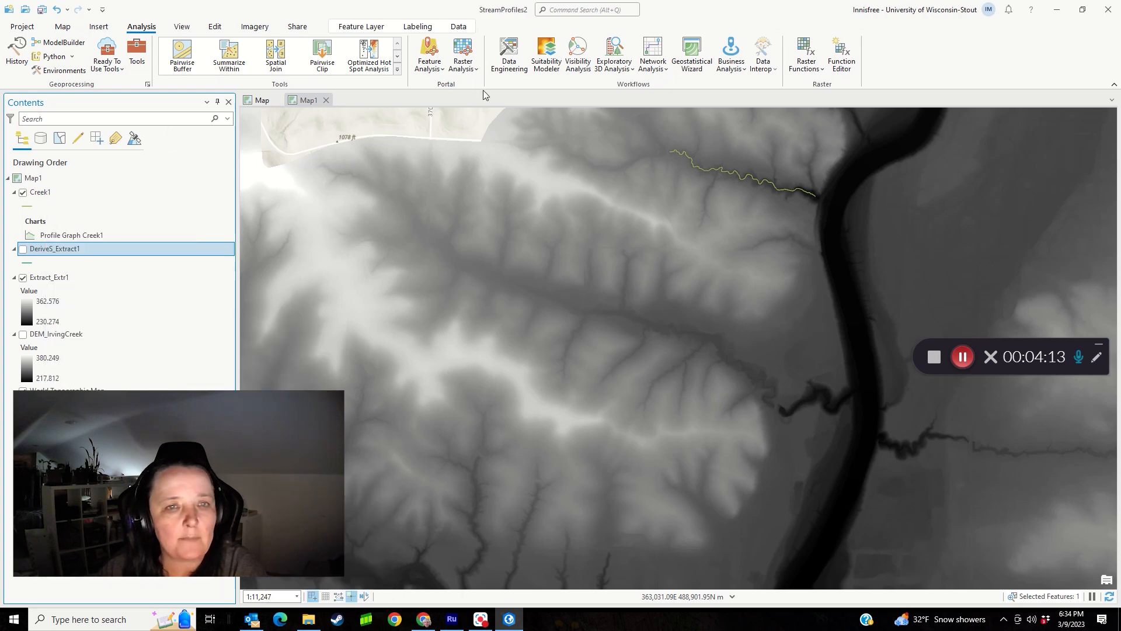
Step: Display the DeriveS_Extract1 layer and create a Profile Graph chart from the Creek1 layer
left_click(23, 249)
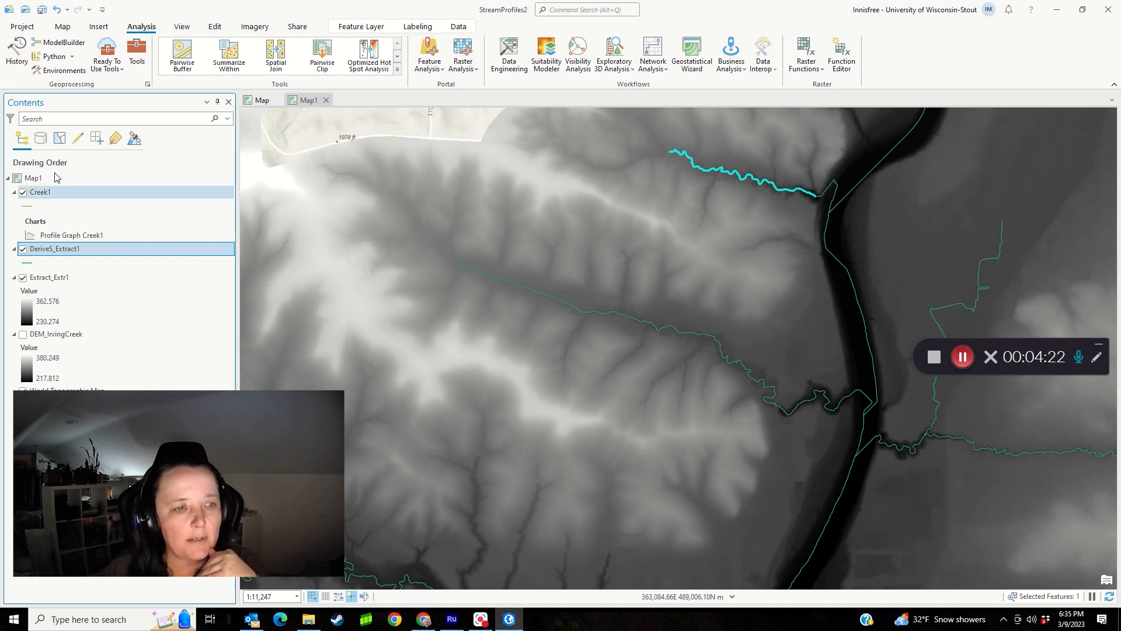
left_click(40, 193)
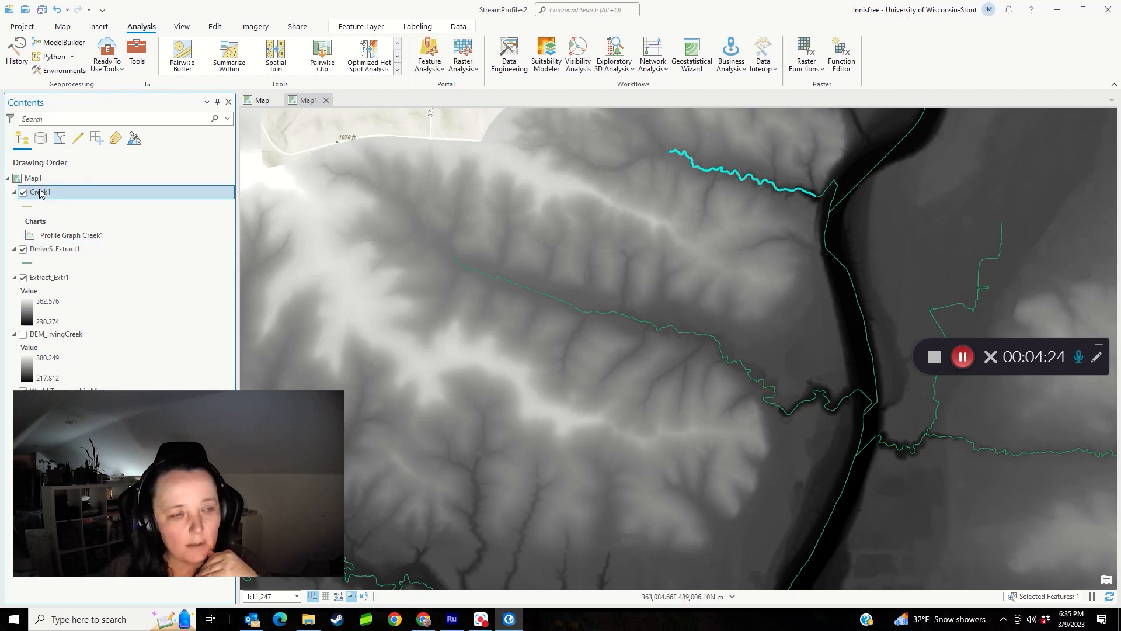
right_click(42, 196)
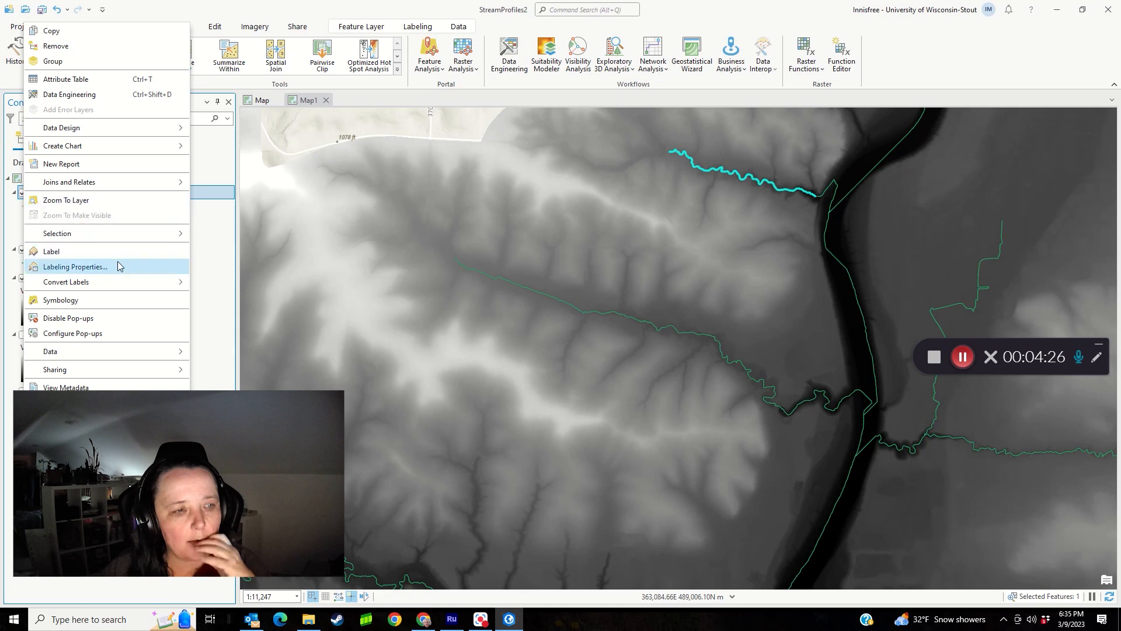
mouse_move(163, 144)
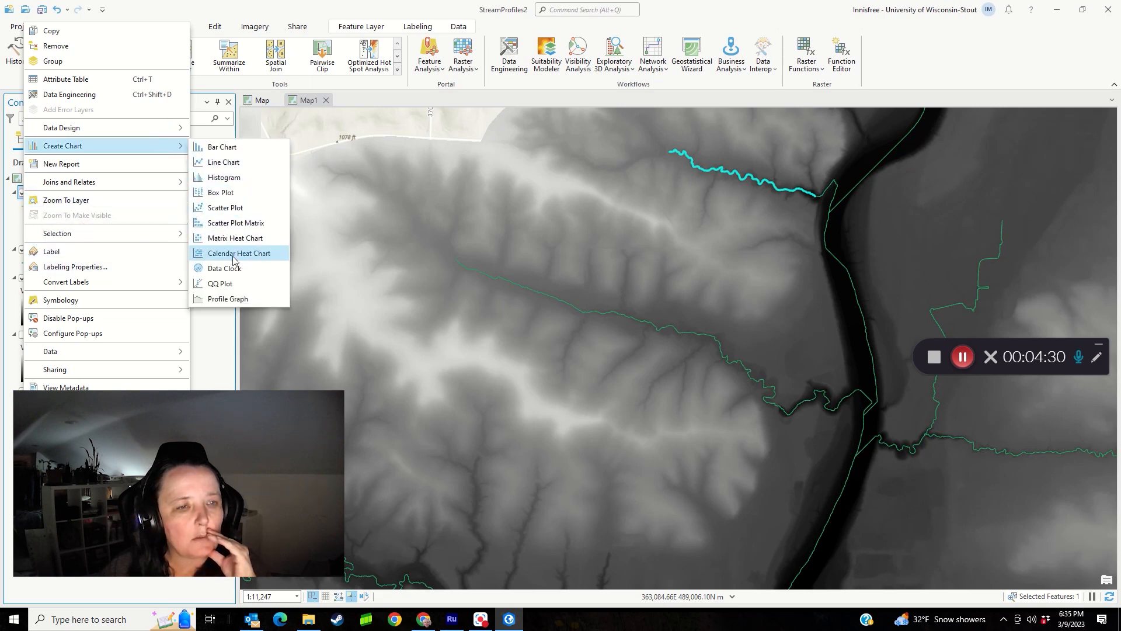
left_click(234, 299)
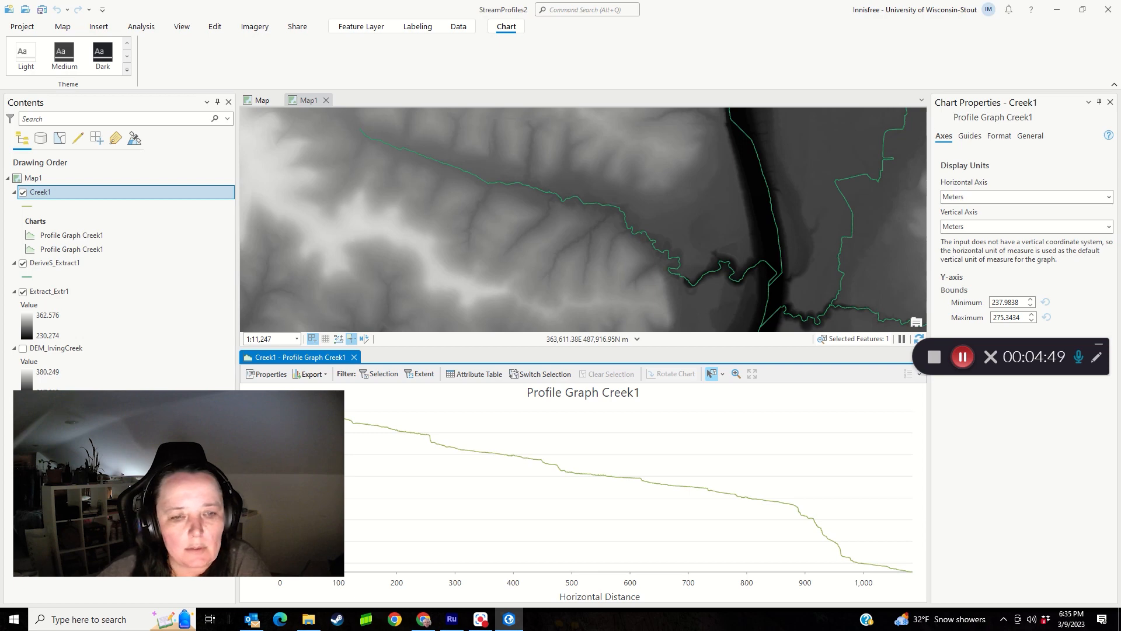
mouse_move(352, 424)
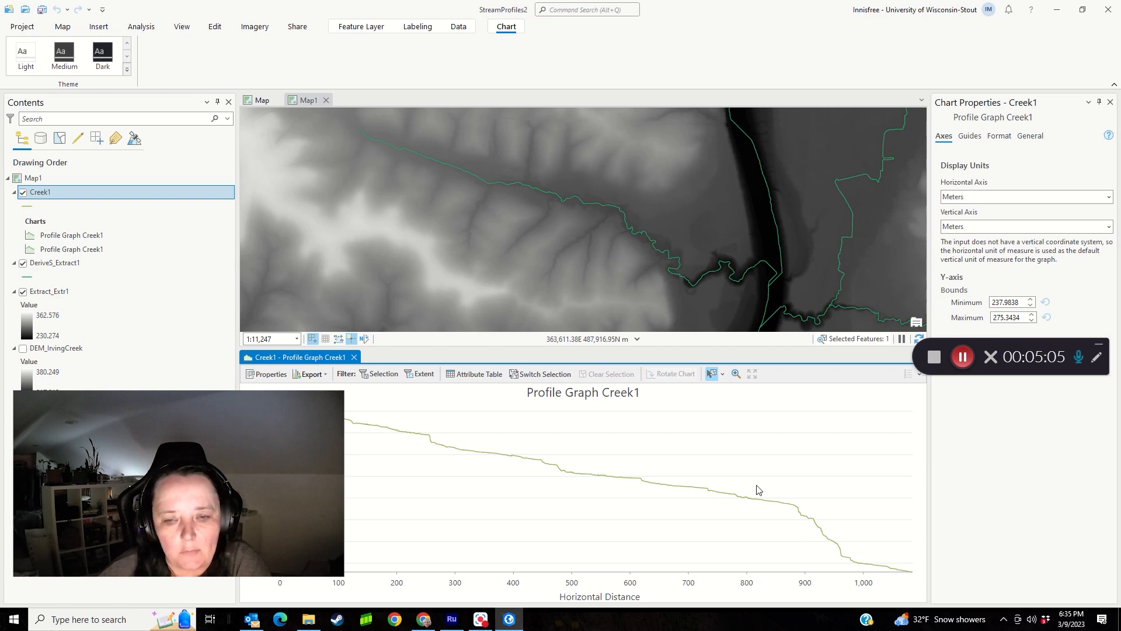
mouse_move(754, 497)
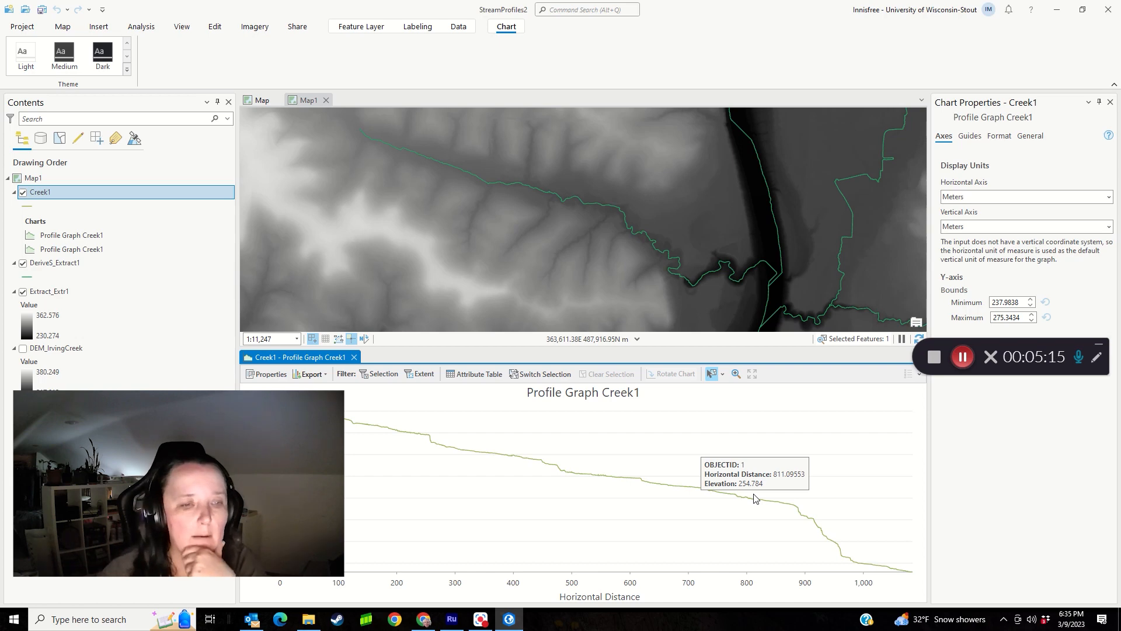
Step: Review the file formats offered for exporting the Creek1 profile graph as a graphic, then cancel the export
left_click(324, 376)
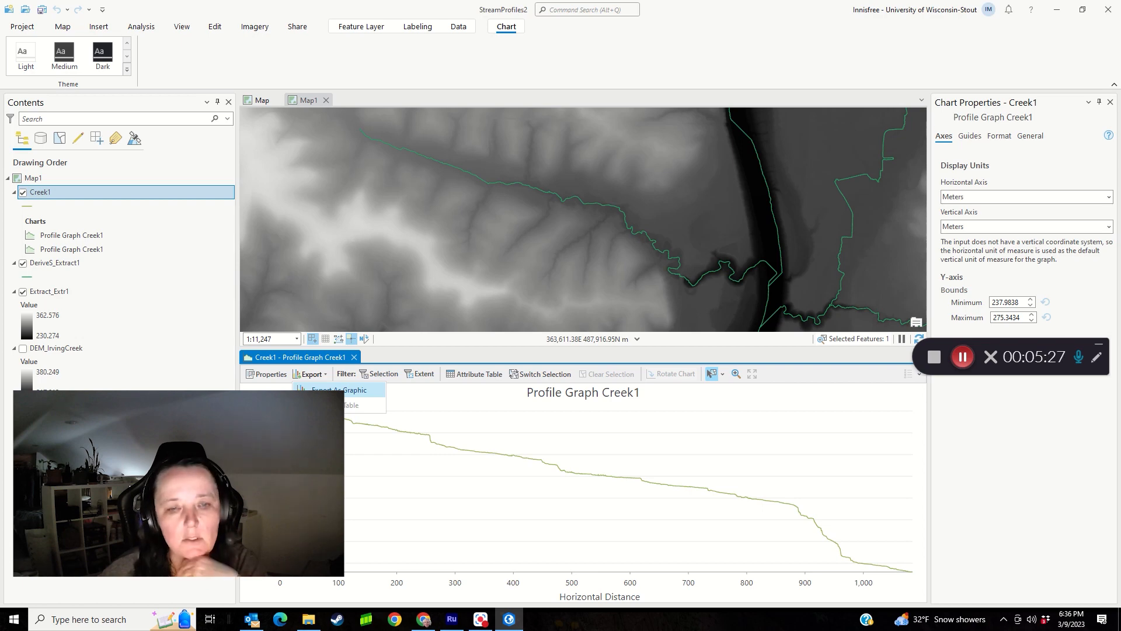
left_click(335, 392)
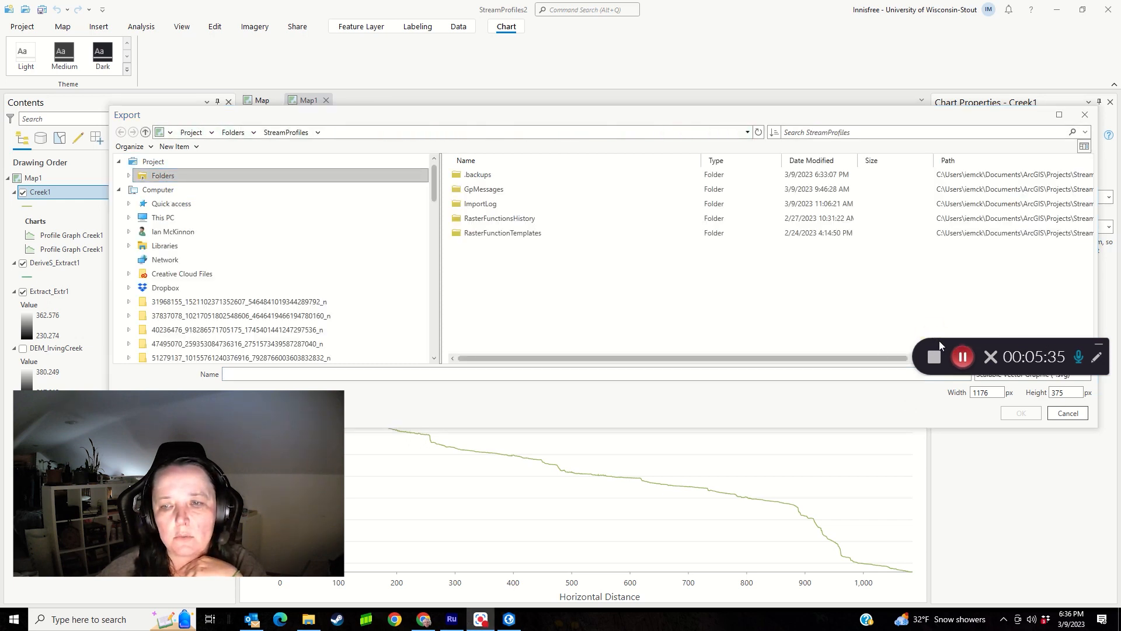
left_click_drag(939, 345, 801, 70)
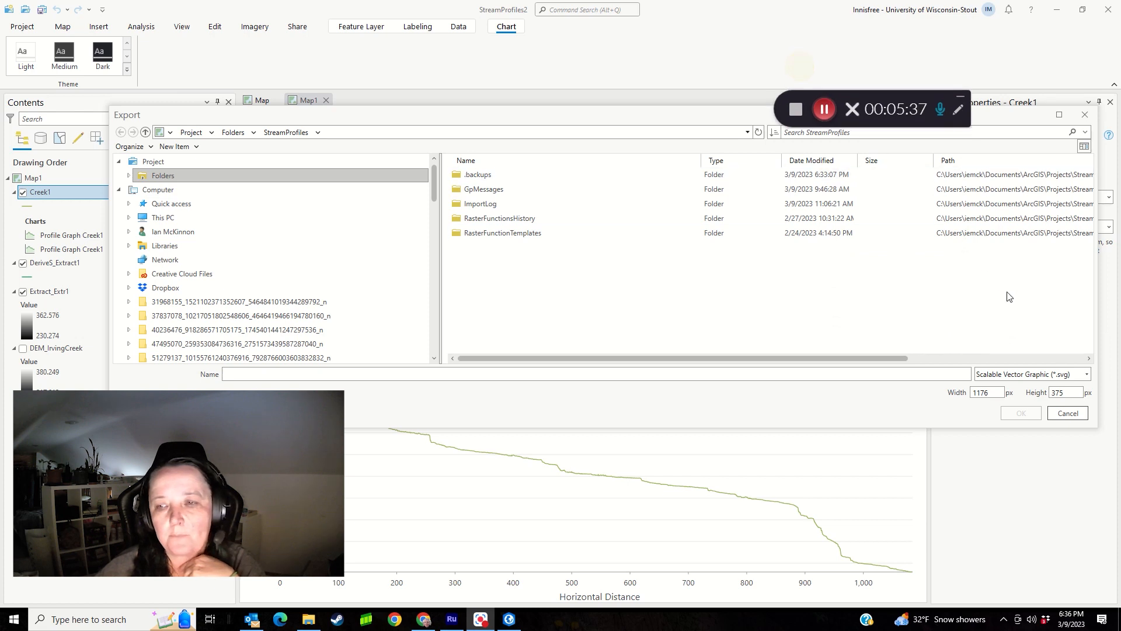
left_click(1068, 375)
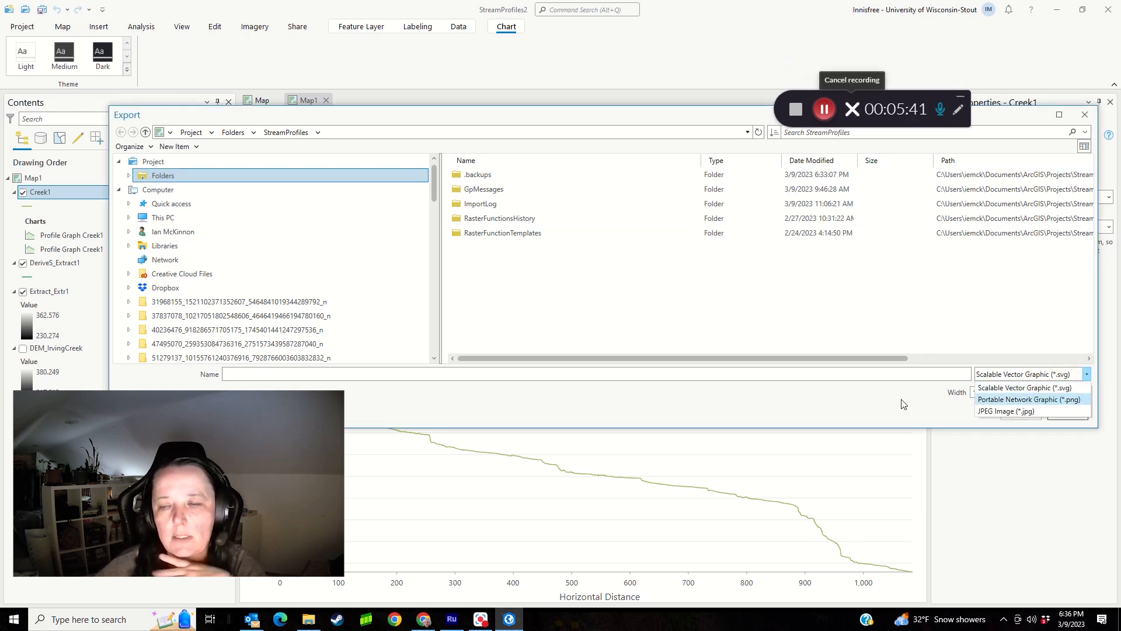
left_click(875, 409)
left_click(1066, 415)
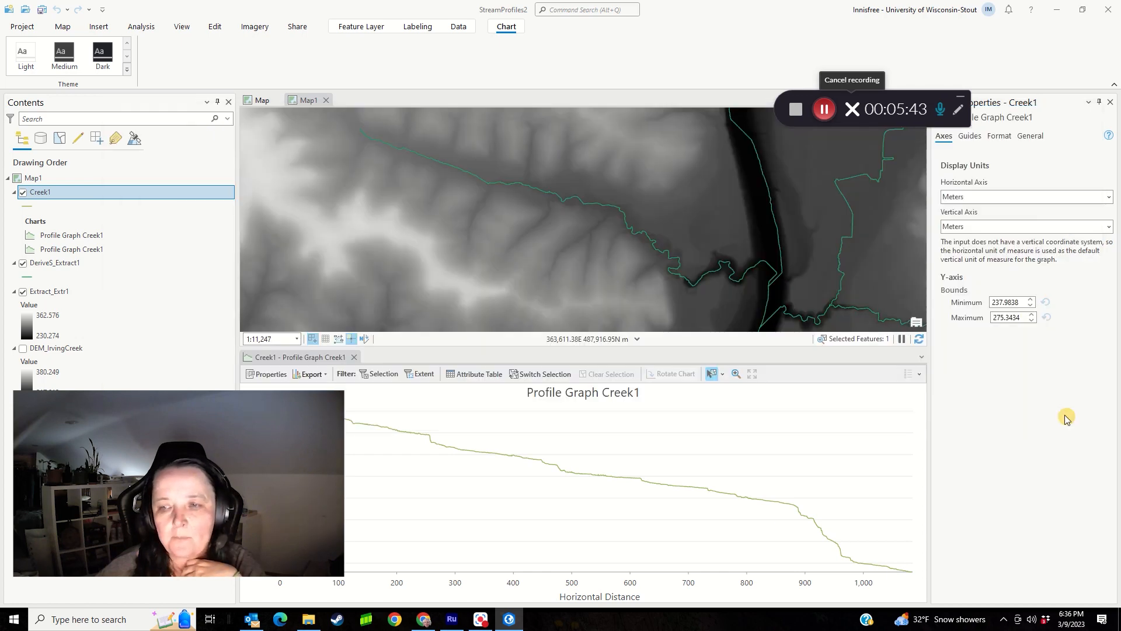
Step: Close the chart properties, create a landscape Architectural D layout, and dock it alongside the Map and Map1 views above the graph
left_click(1111, 103)
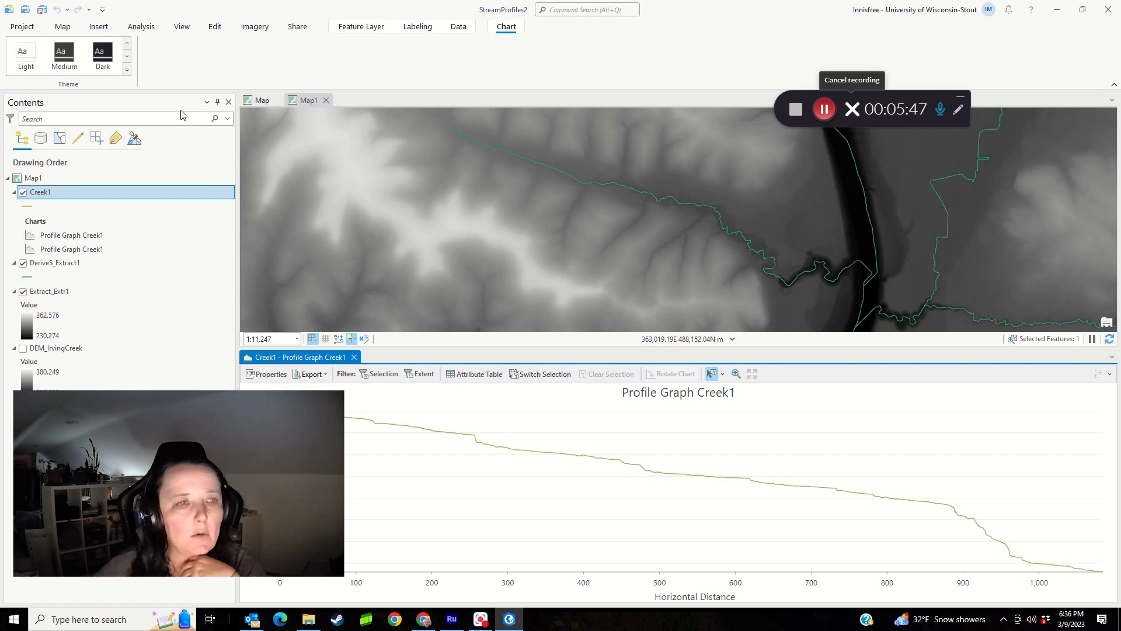
left_click(63, 27)
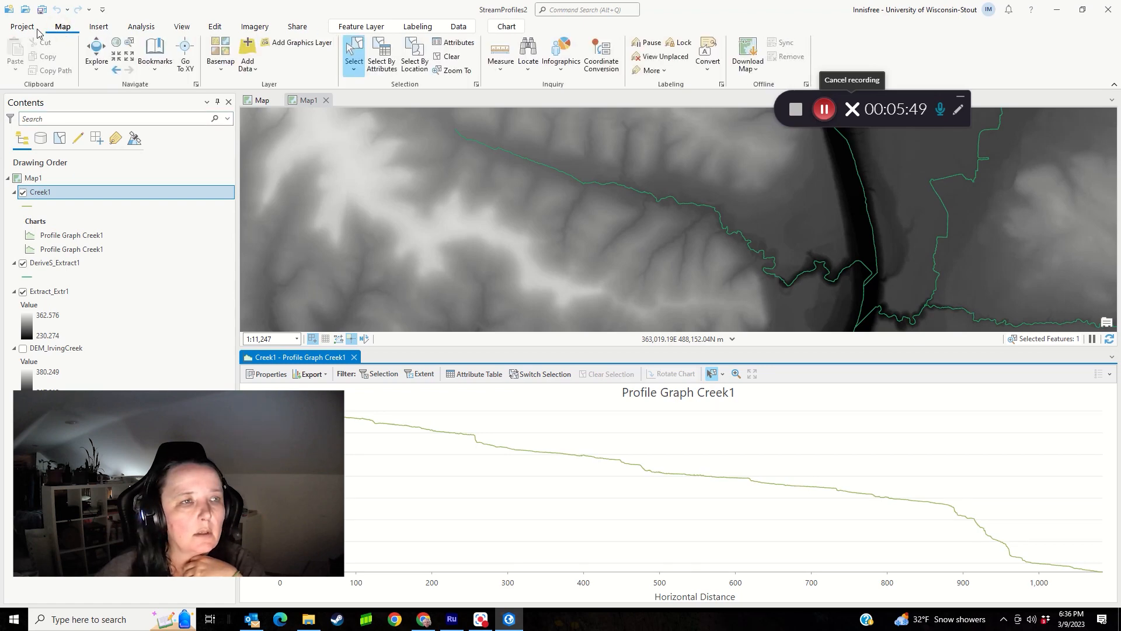
left_click(97, 27)
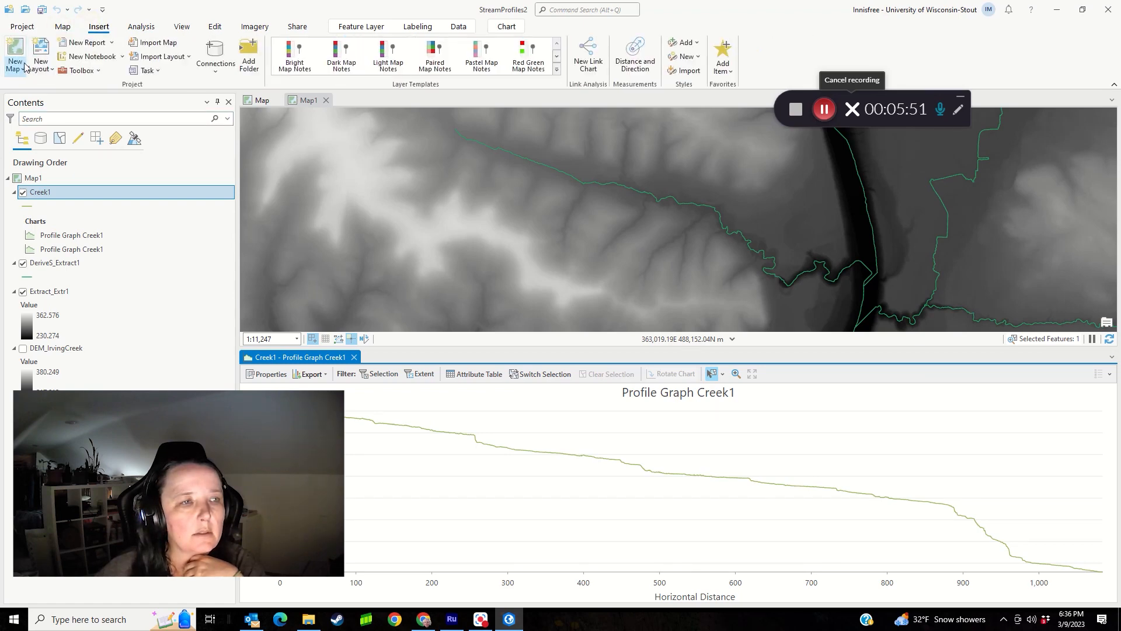
left_click(36, 58)
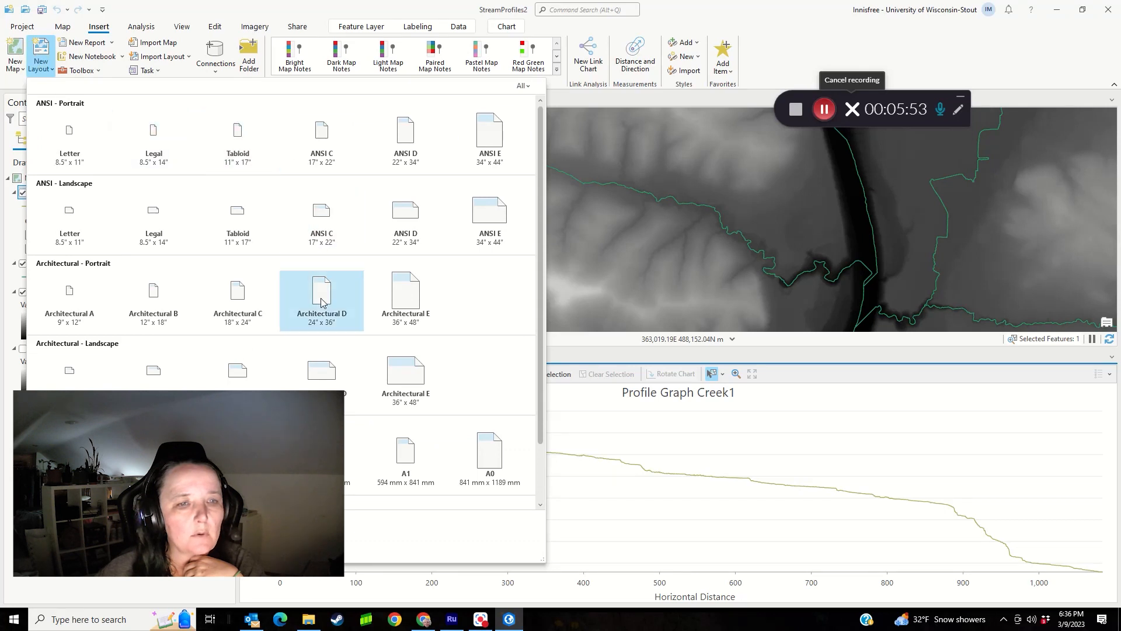
left_click(314, 377)
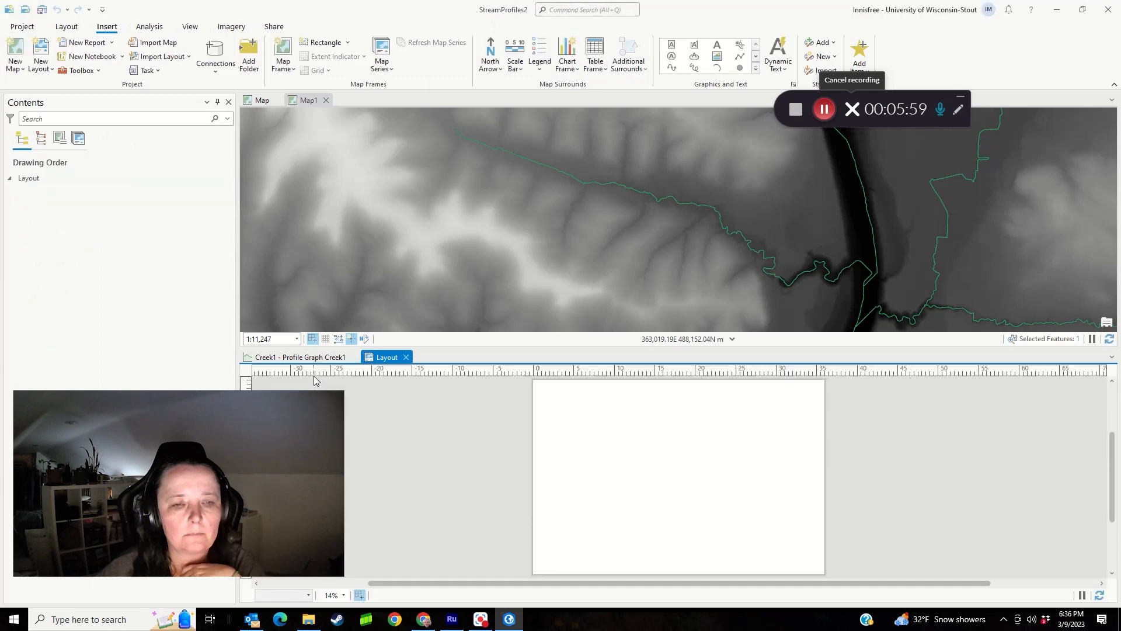
left_click_drag(384, 355, 390, 104)
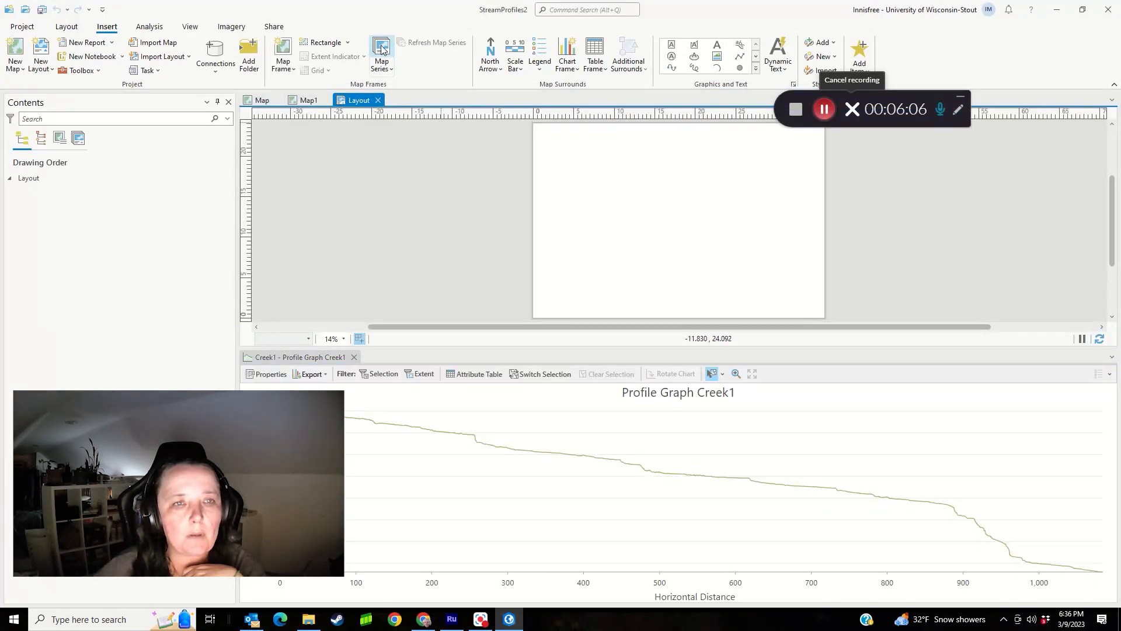
Step: Insert a map frame of Map1 at the 1:11,247 extent in the upper-left part of the layout page
left_click(279, 59)
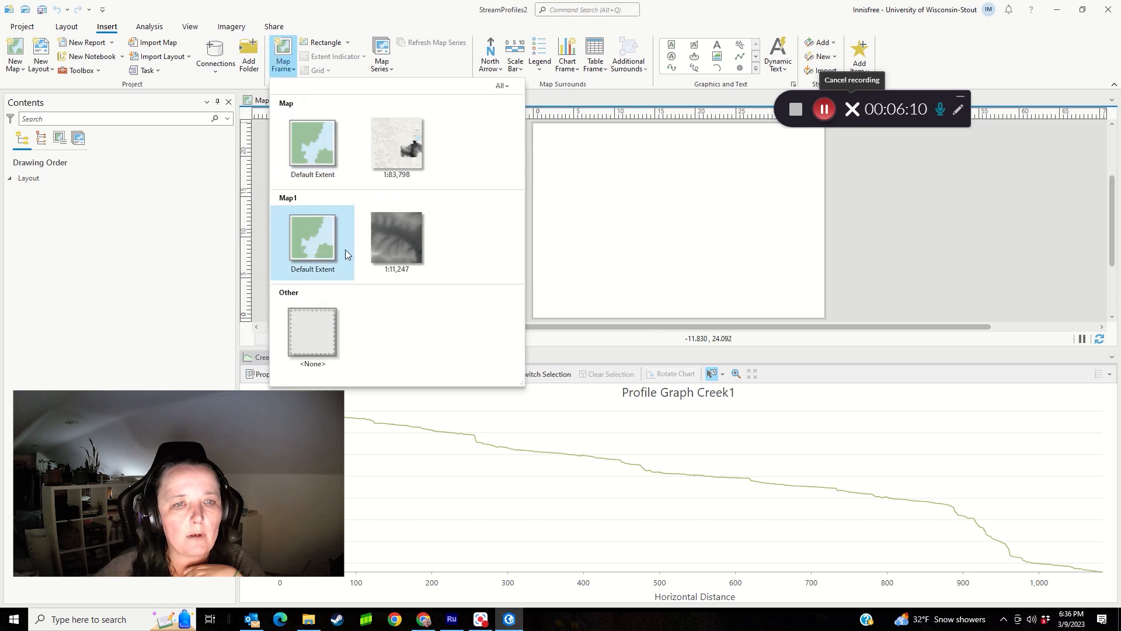
left_click(396, 238)
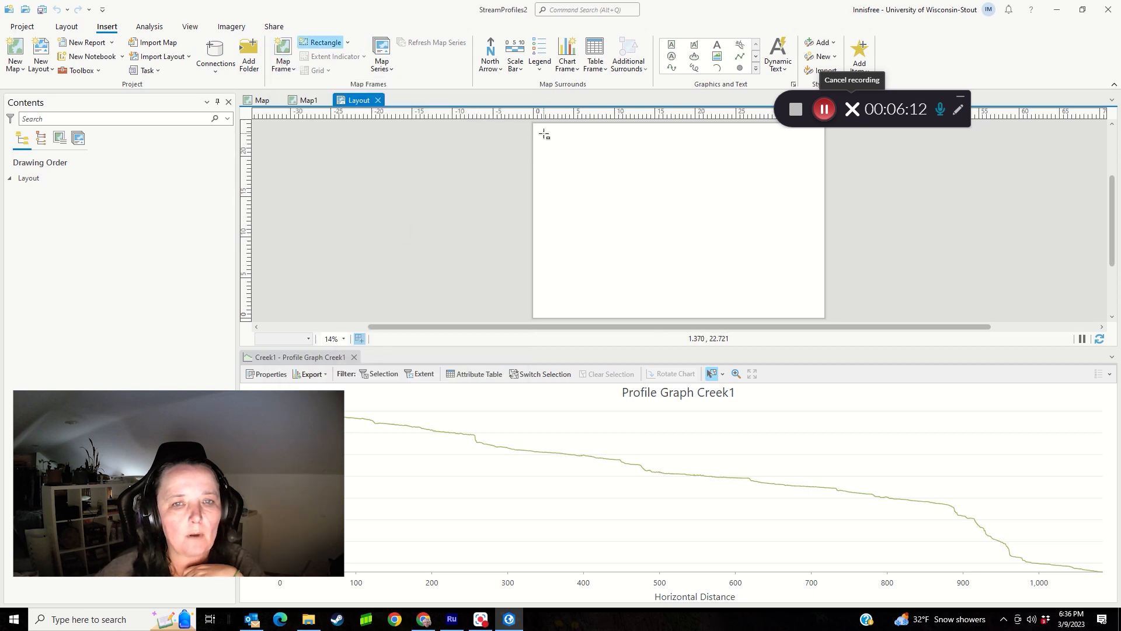
left_click_drag(543, 132, 632, 217)
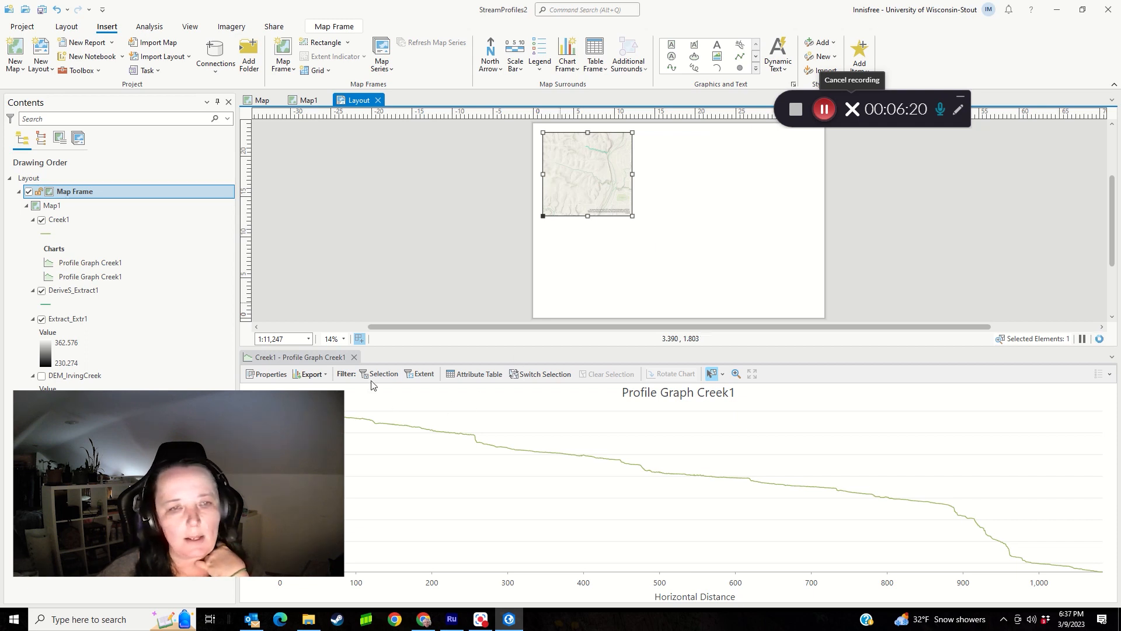
Step: Insert a chart frame for the Creek1 profile graph on the layout page, to the right of the map frame
left_click(570, 68)
left_click(604, 127)
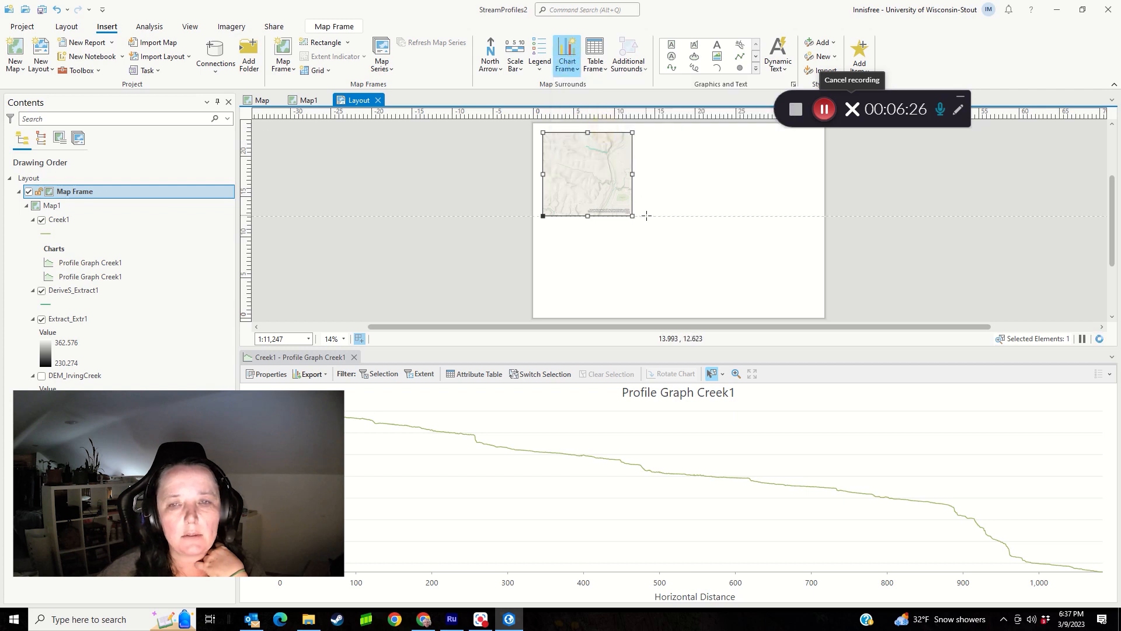
left_click_drag(649, 162, 816, 242)
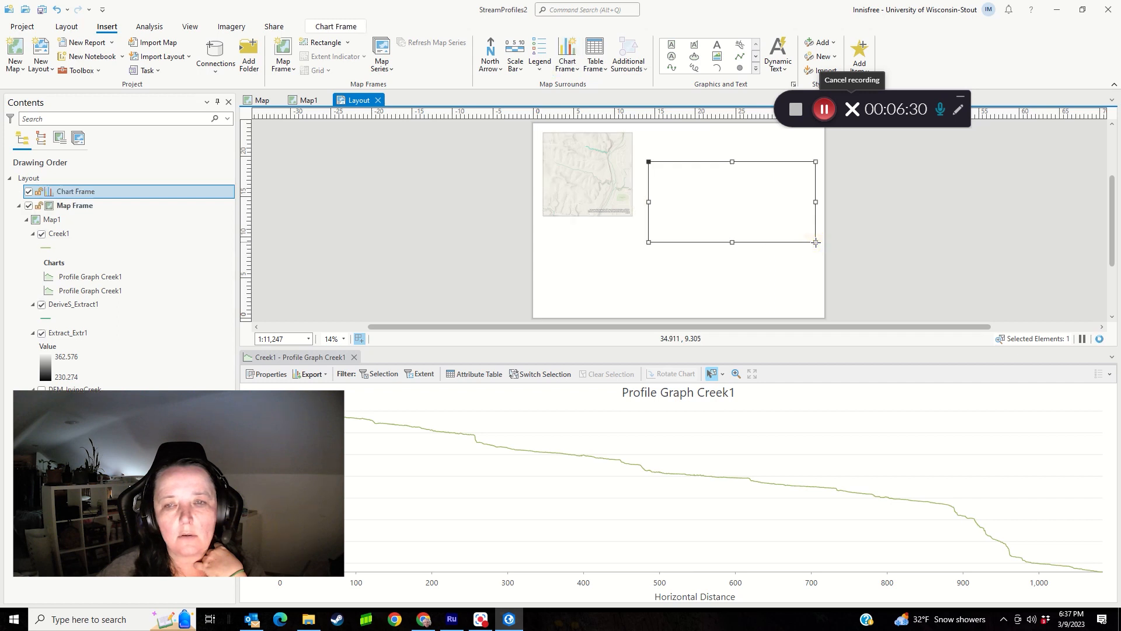